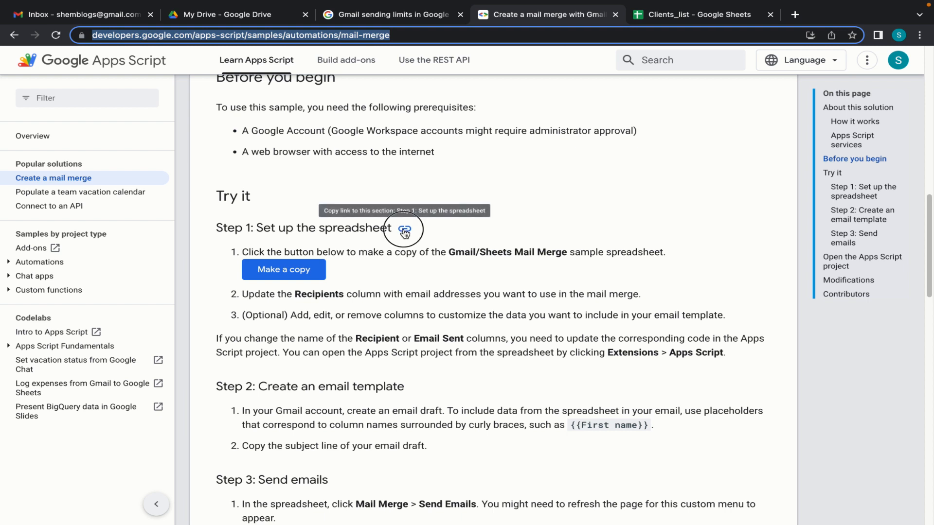
Step: Scroll the mail merge sample page to the Try it section's Step 1
scroll(543, 181, up, 15)
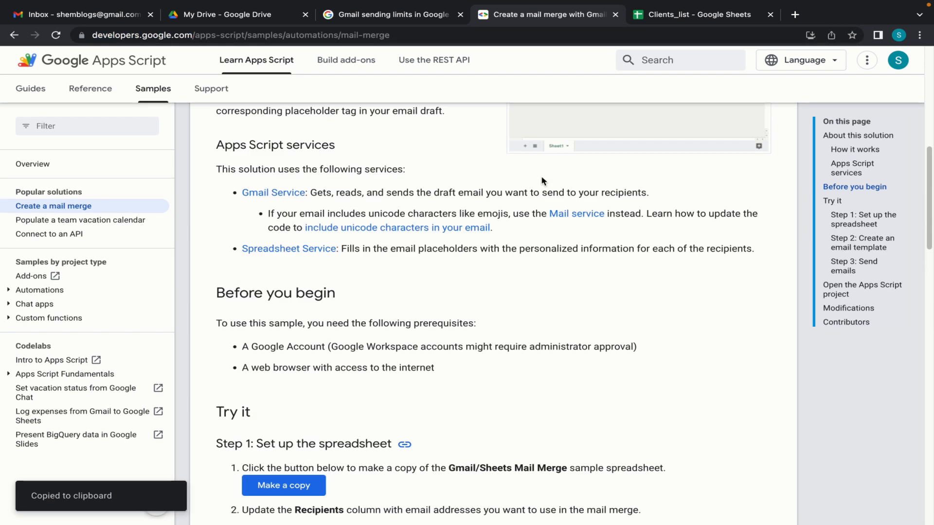
scroll(543, 181, down, 15)
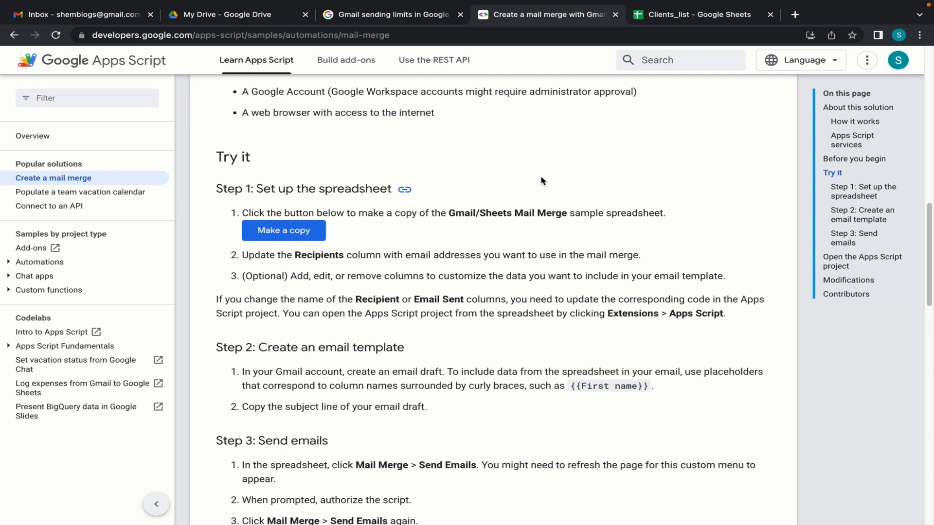
Step: Create 'Copy of Gmail/Sheets mail merge' from the sample spreadsheet's Make a copy link
click(281, 236)
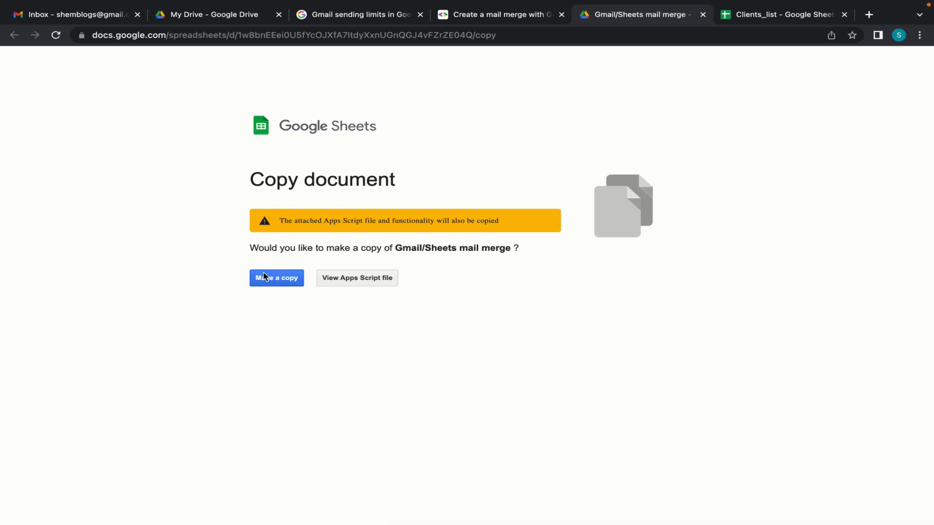
click(276, 280)
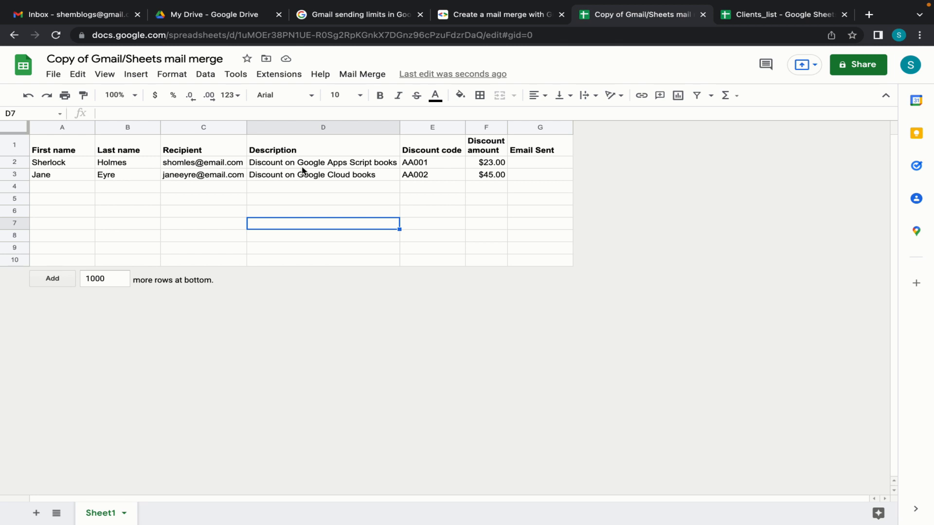
Step: Clear the two sample rows: names, recipients, descriptions, codes AA001/AA002 and amounts $23.00/$45.00
click(63, 166)
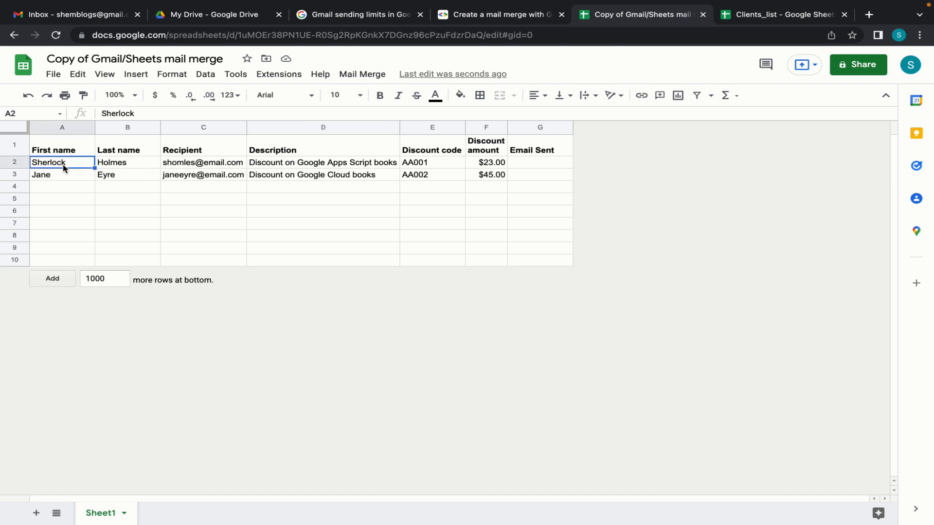
click(73, 164)
drag(73, 165, 125, 177)
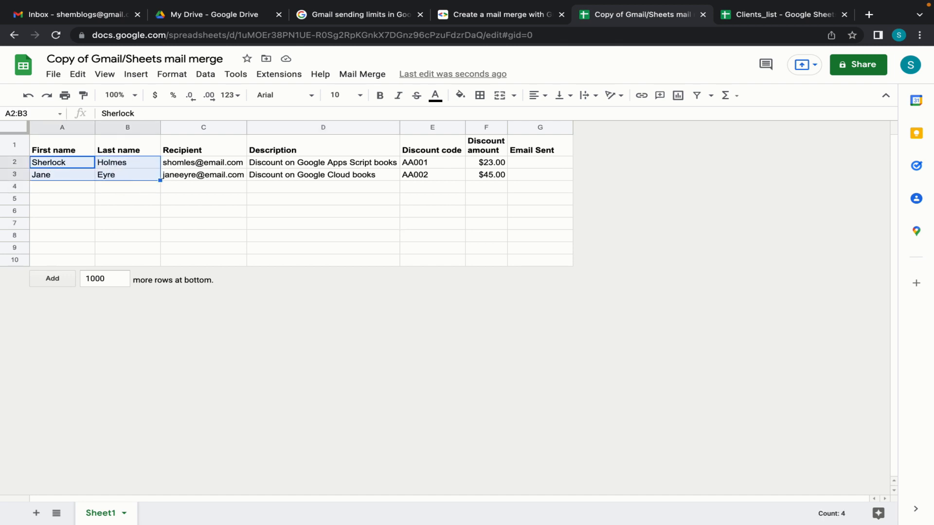
key(Delete)
drag(192, 164, 193, 175)
key(Delete)
drag(282, 165, 282, 176)
key(Delete)
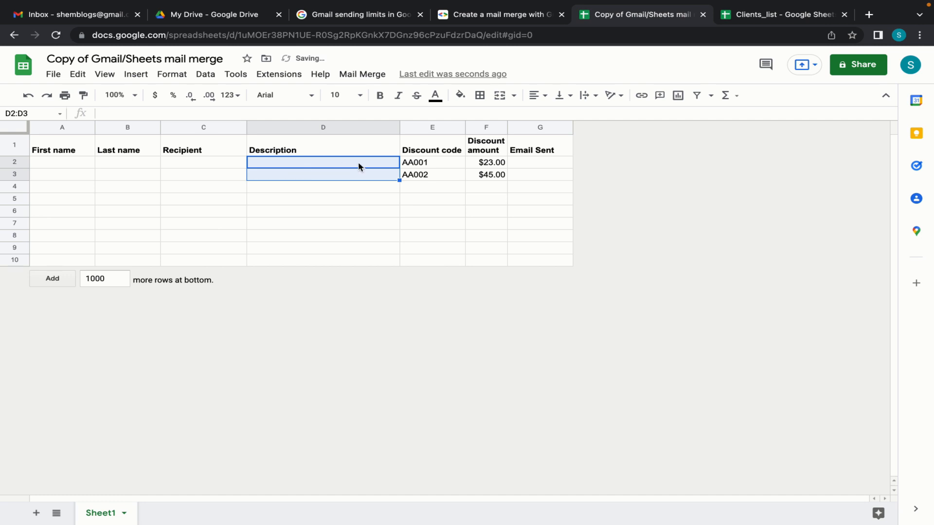
drag(415, 164, 427, 177)
key(Delete)
drag(486, 163, 491, 177)
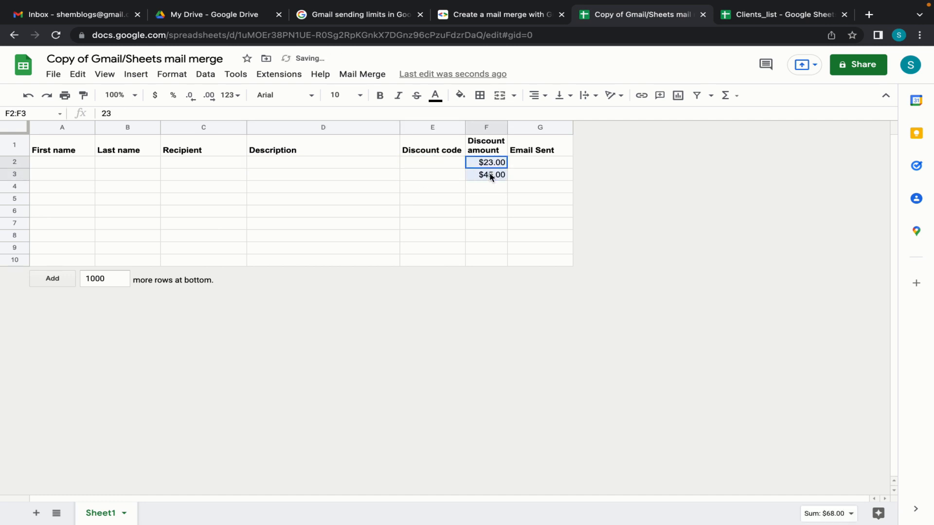
key(Delete)
Step: Delete the Discount code and Last name columns
click(441, 166)
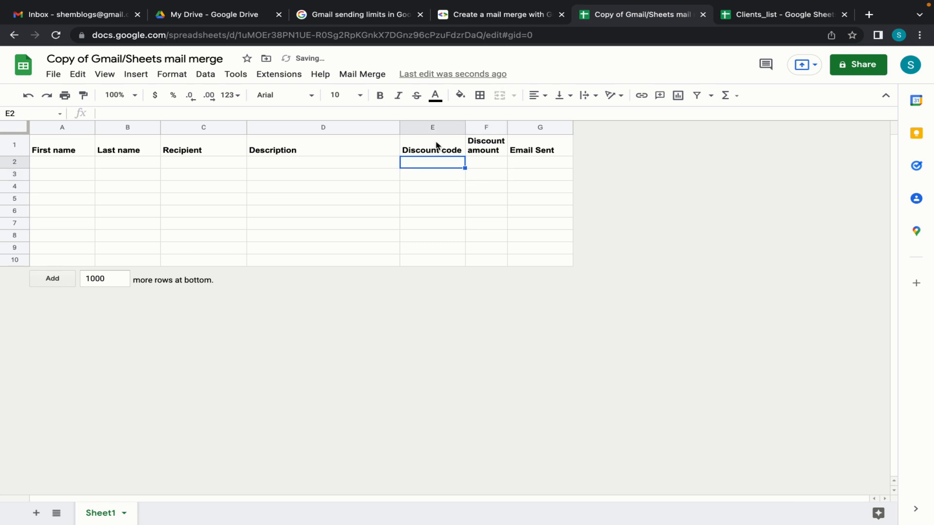
click(436, 127)
right_click(435, 126)
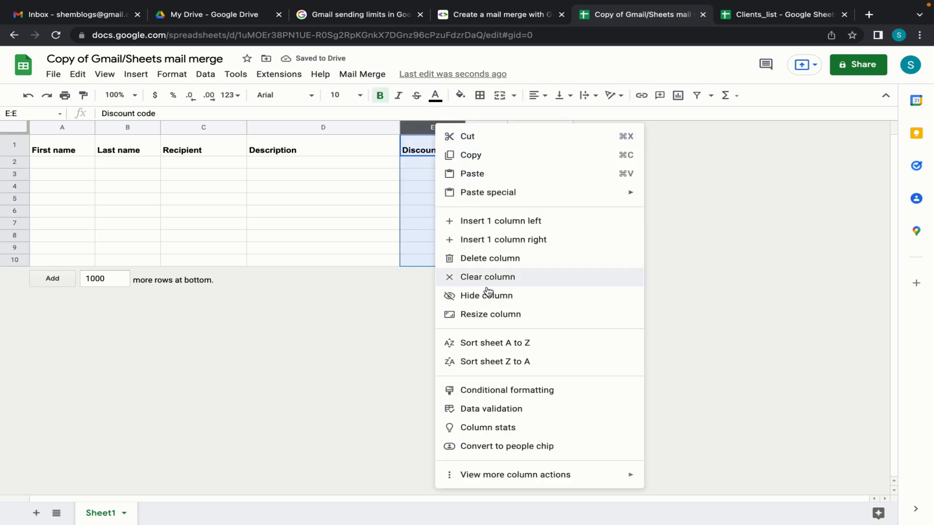
click(490, 258)
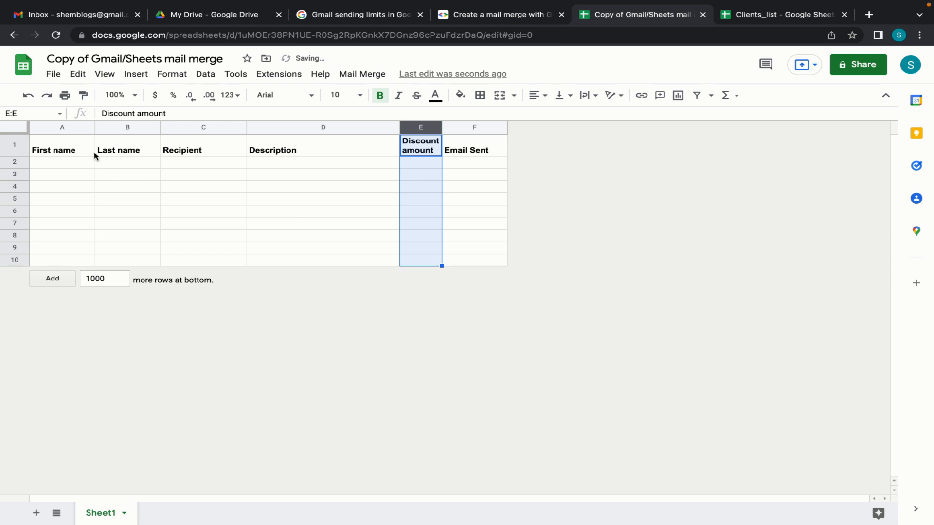
click(130, 126)
right_click(129, 123)
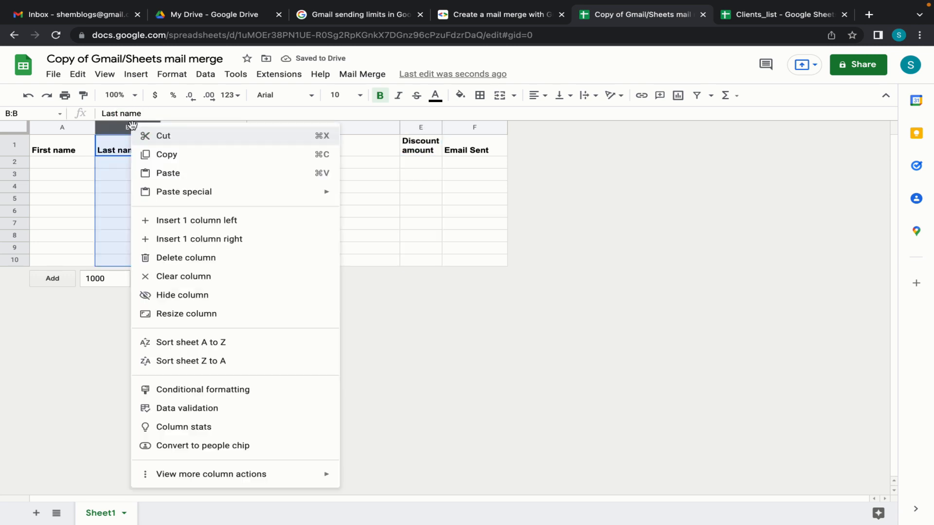
click(179, 262)
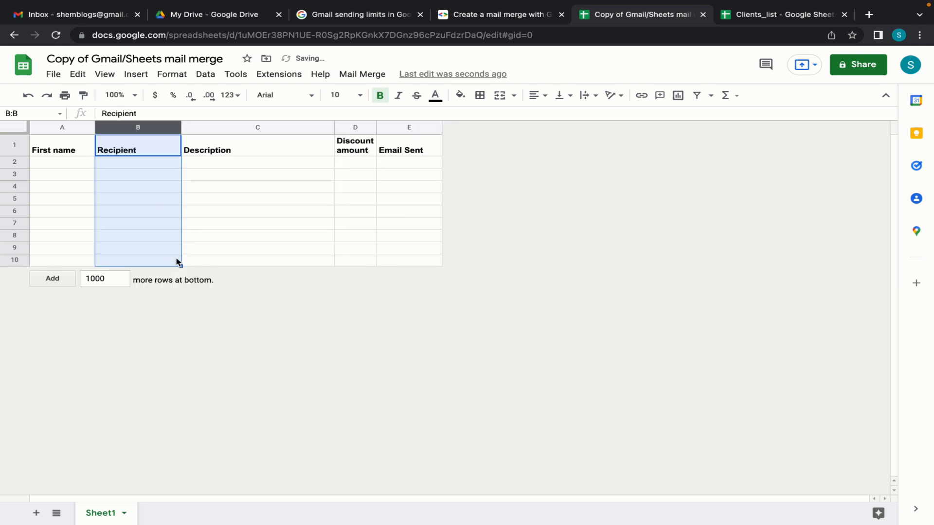
Step: Select the Recipient and Email Sent columns together
click(237, 227)
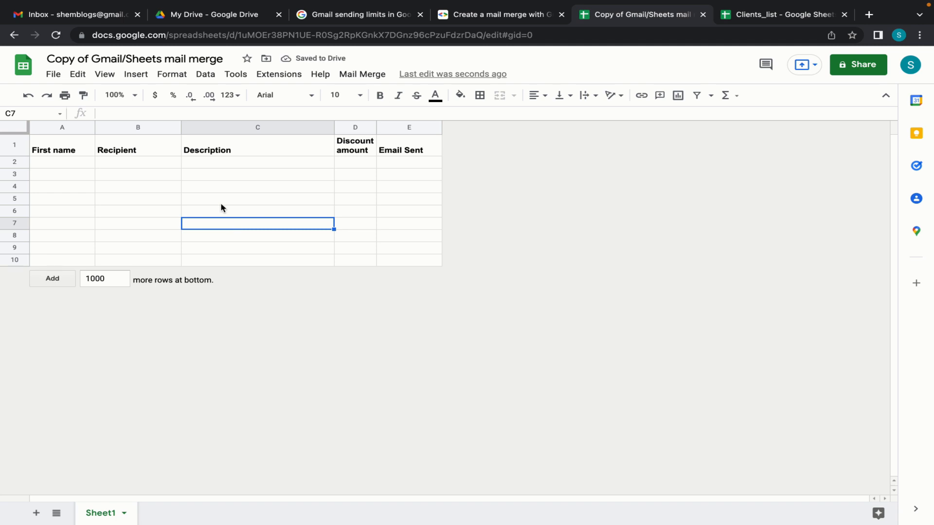
click(152, 127)
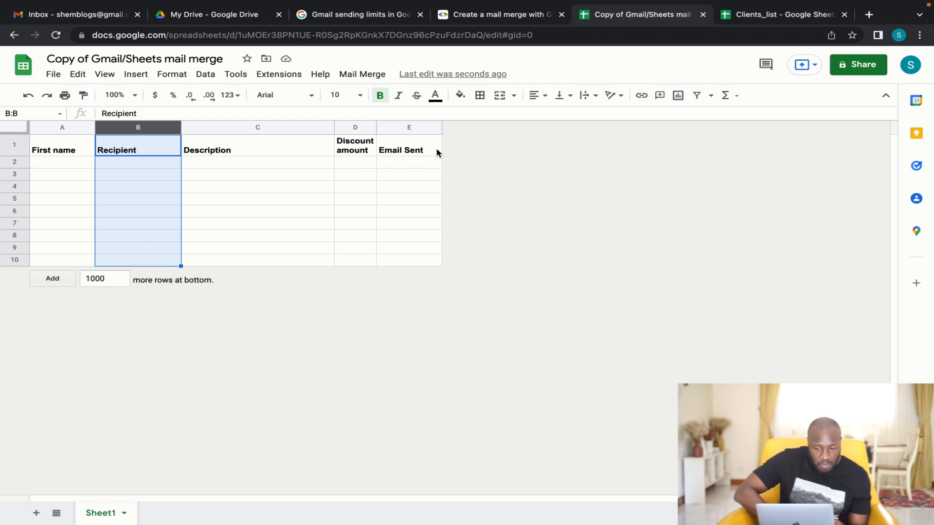
super+click(425, 128)
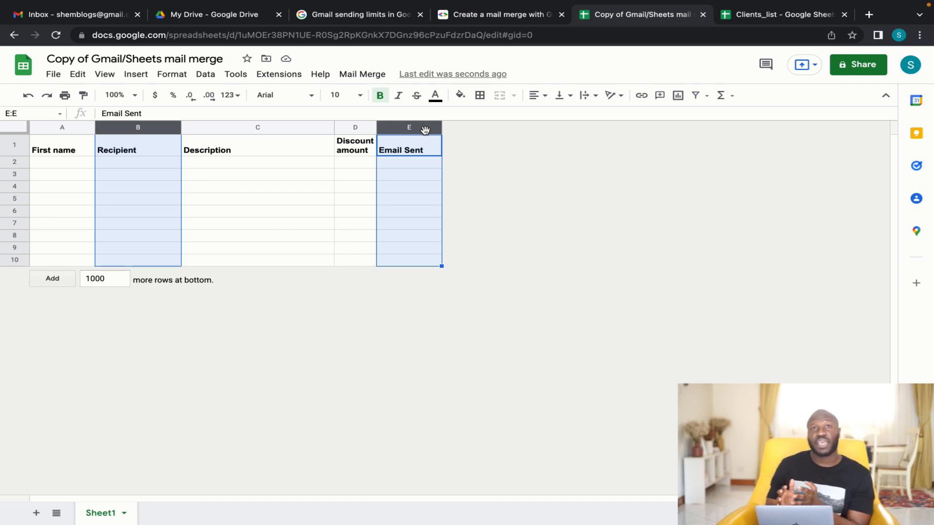
drag(418, 186, 425, 225)
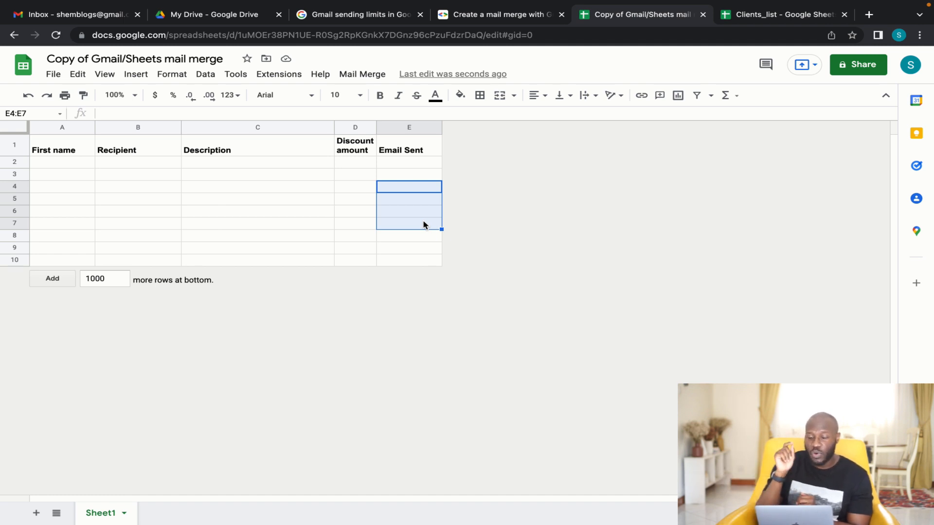
drag(416, 163, 422, 268)
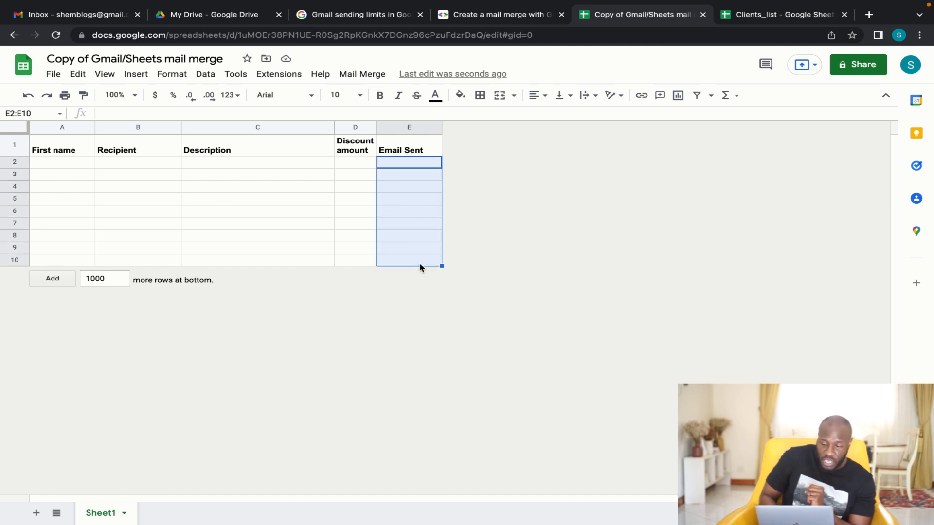
click(146, 153)
click(420, 148)
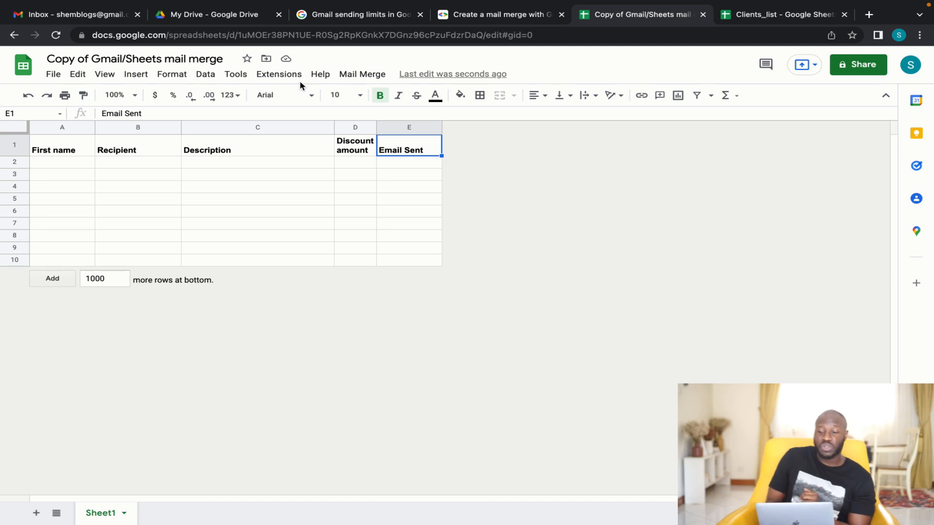
click(235, 74)
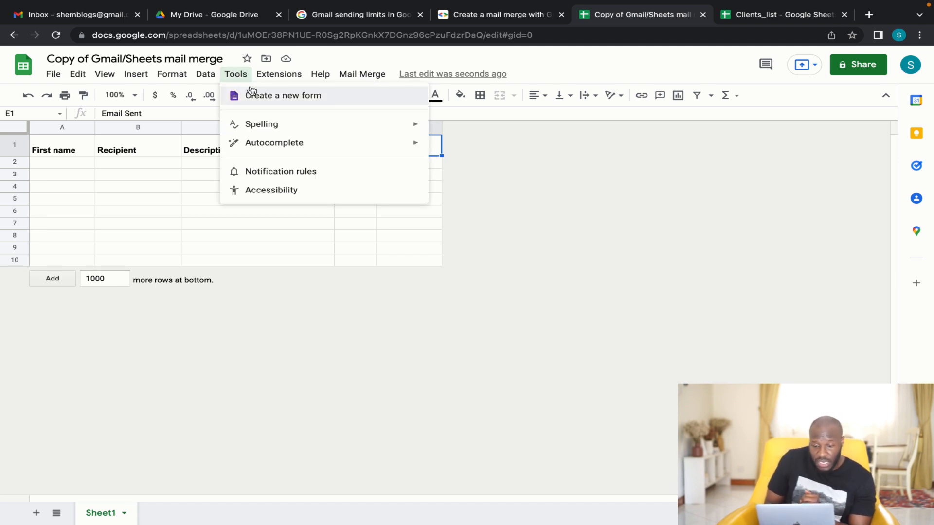
mouse_move(275, 74)
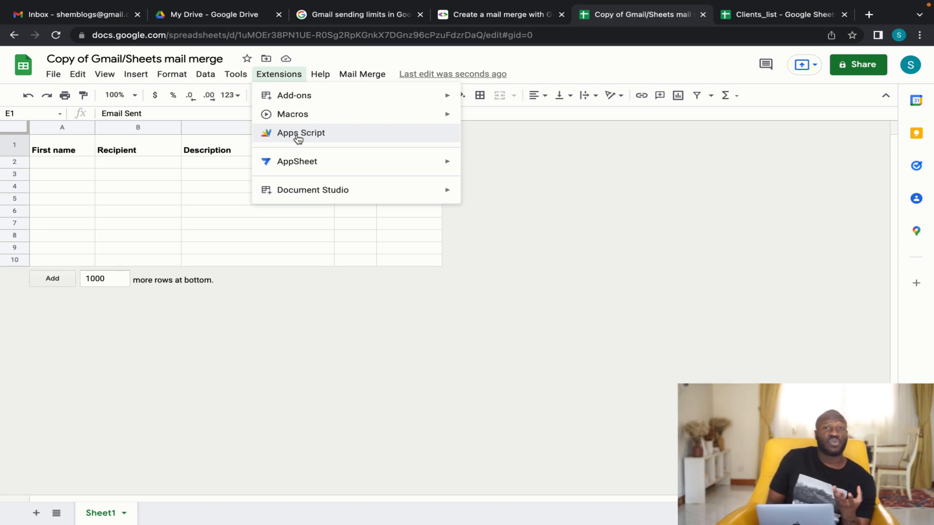
click(175, 165)
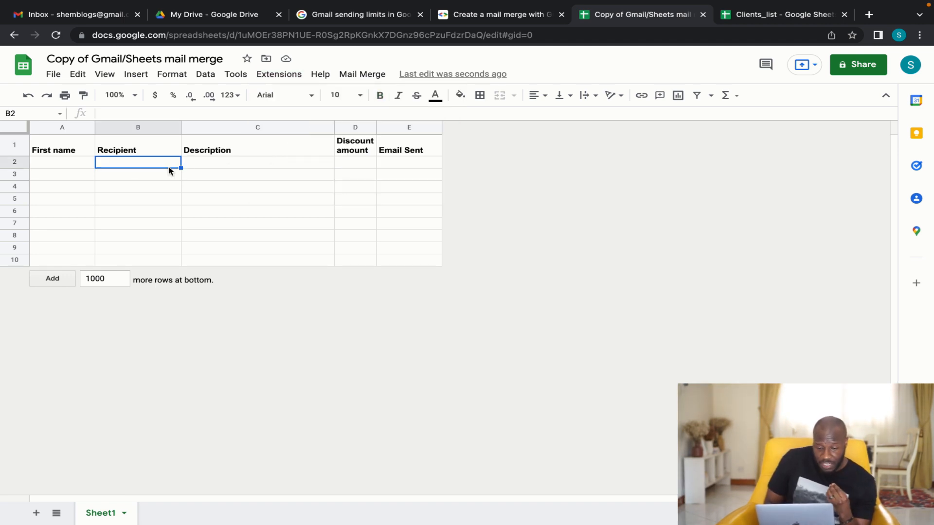
Step: Fill row 2 with a first name, e-mail address and 'for funding for your startup'
click(67, 165)
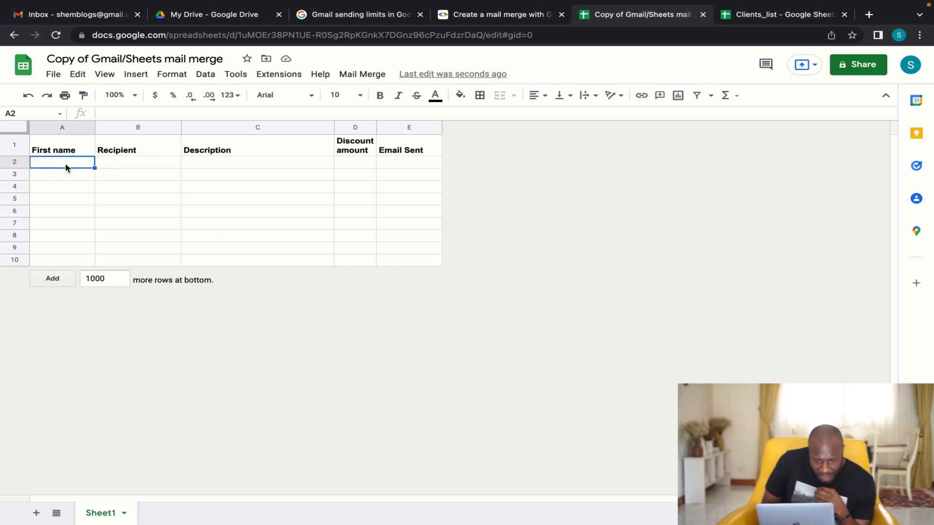
text(Shem)
key(Tab)
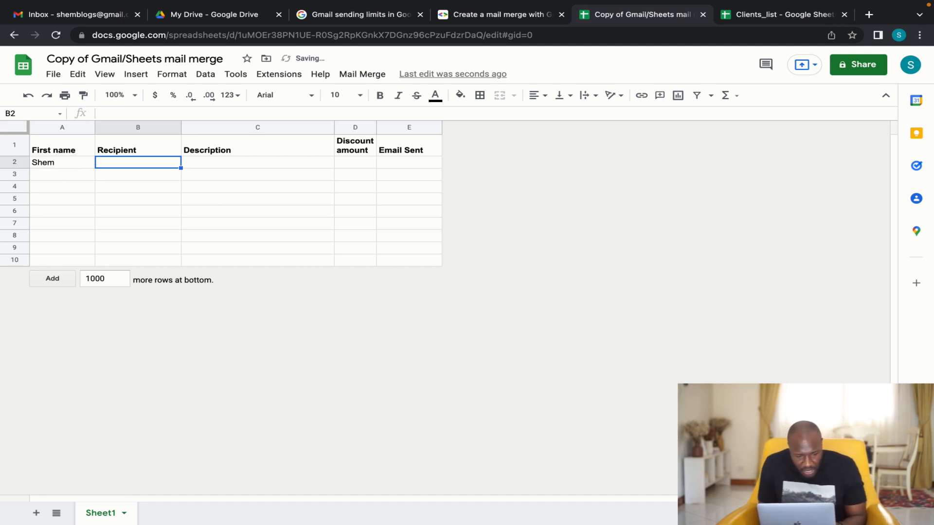
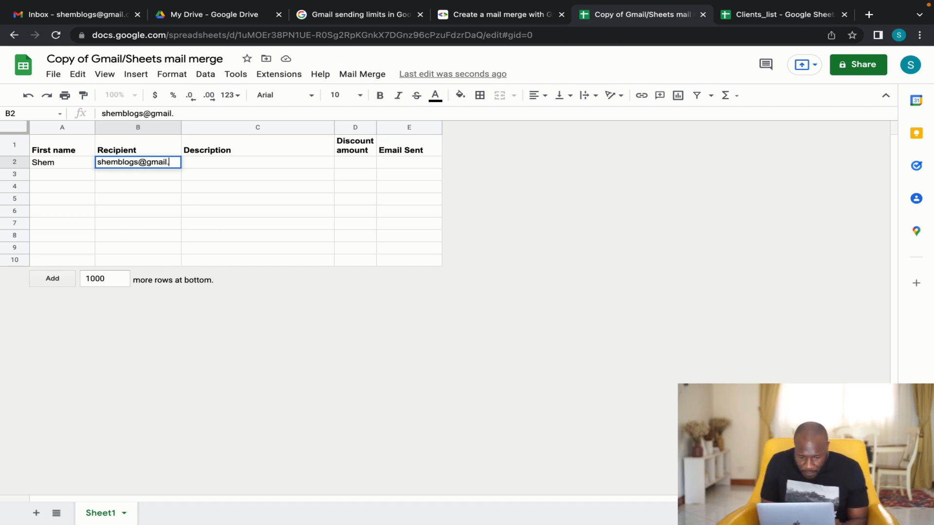
key(Tab)
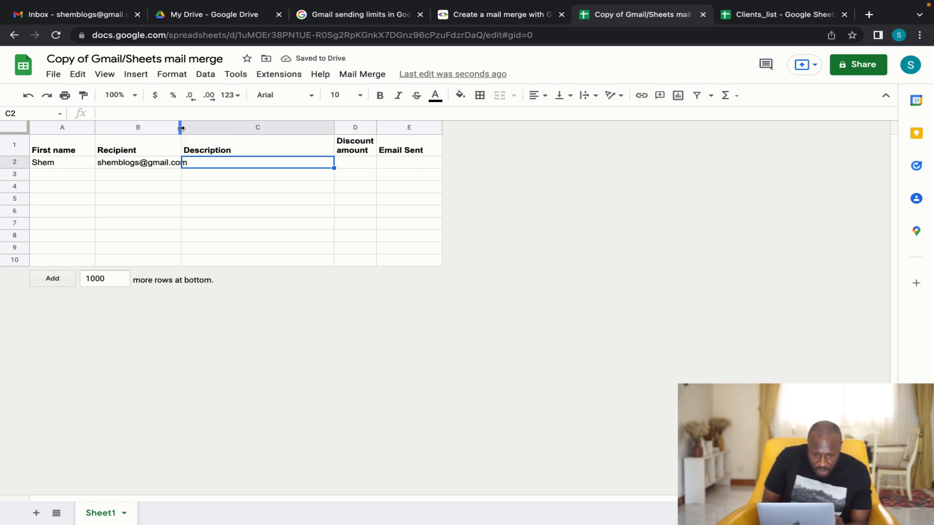
drag(180, 128, 190, 128)
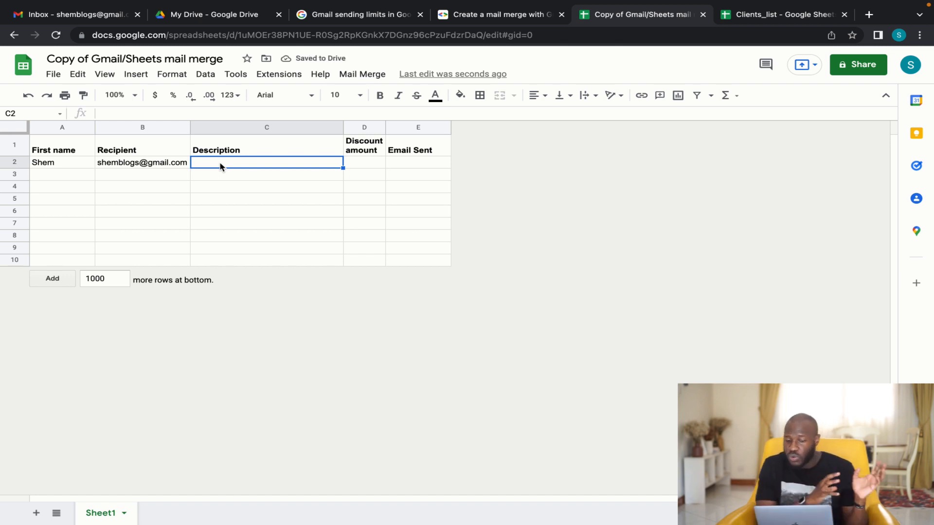
text(for funding)
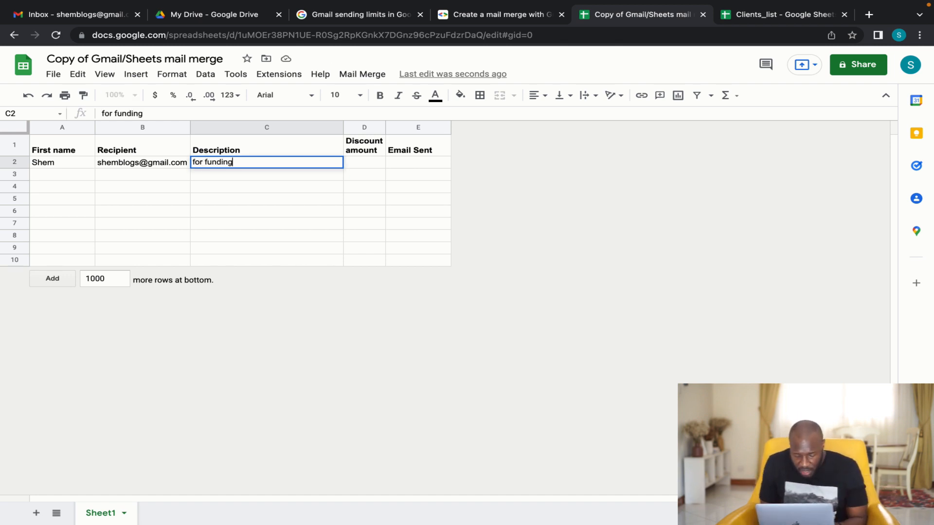
text( for your startup)
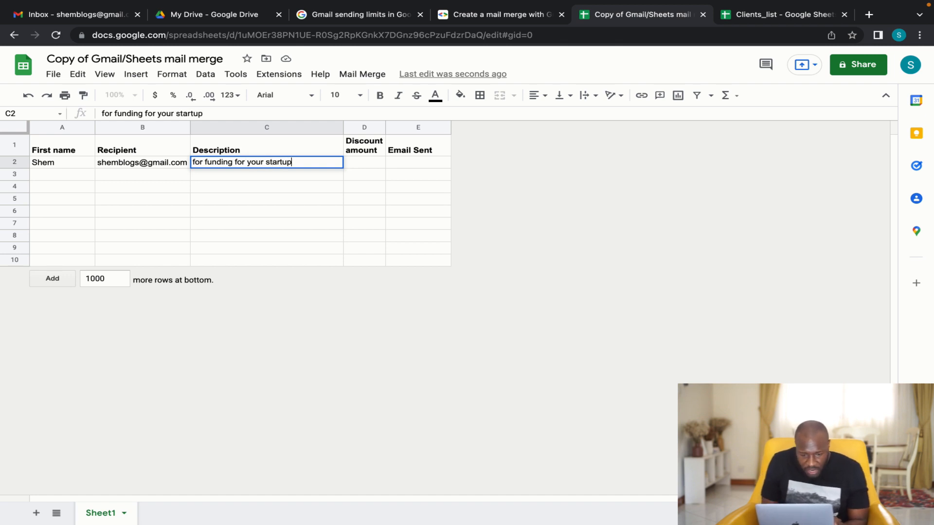
key(Tab)
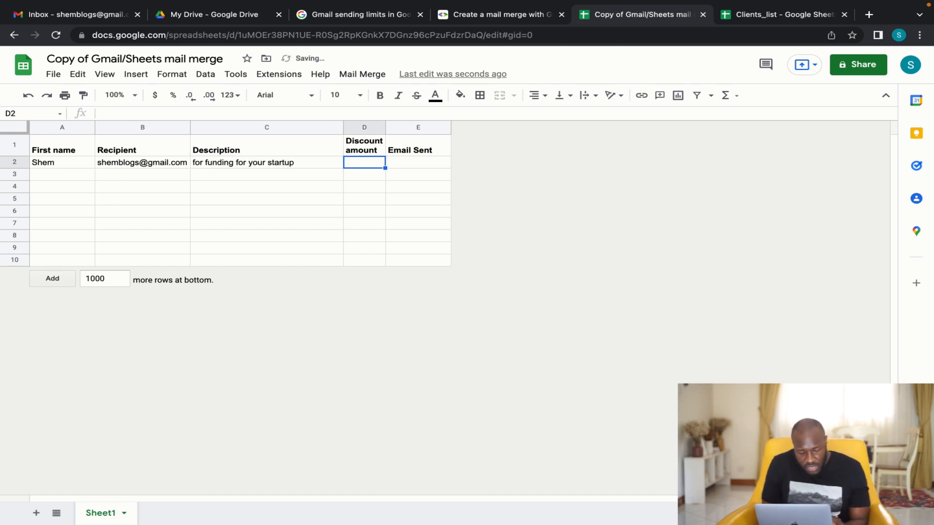
Step: Rename column D to 'Amount', enter $10 million below it, and autofit the column
click(368, 148)
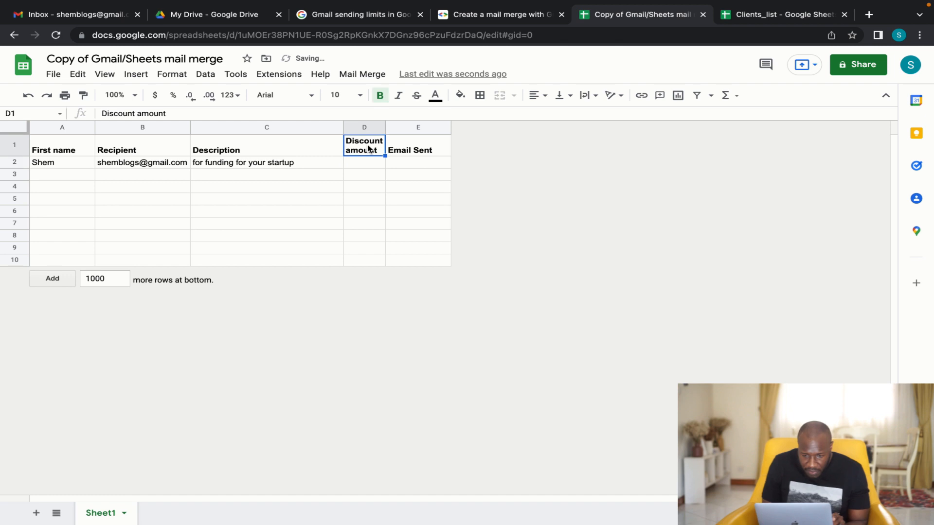
text(AMount)
key(Return)
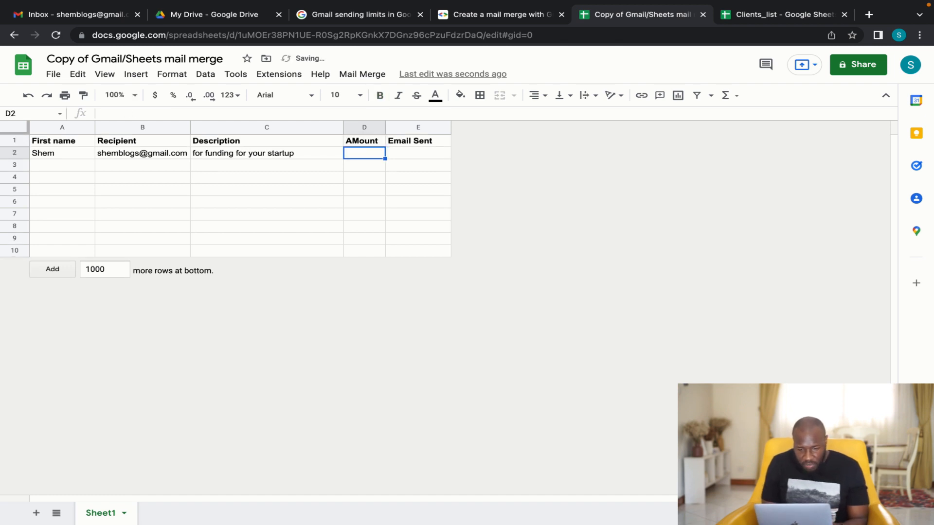
click(365, 140)
text(Amoun)
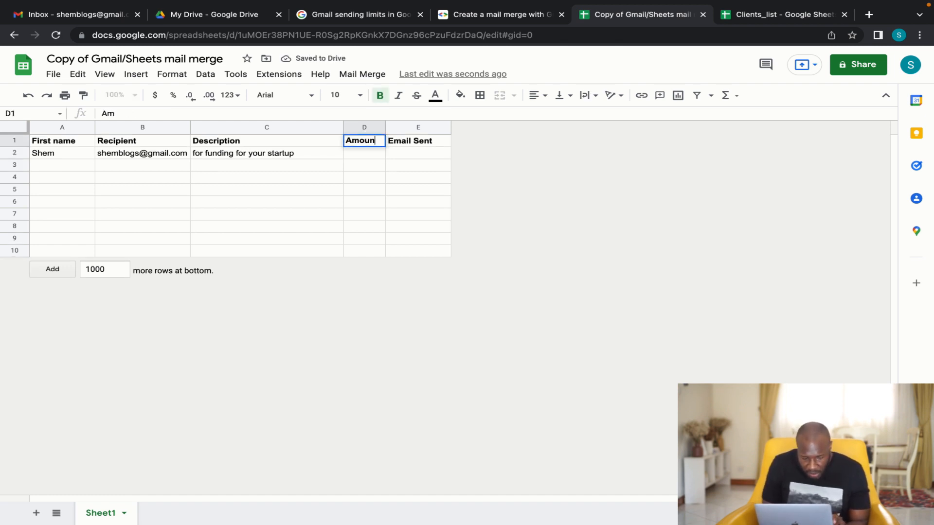
text(t)
key(Return)
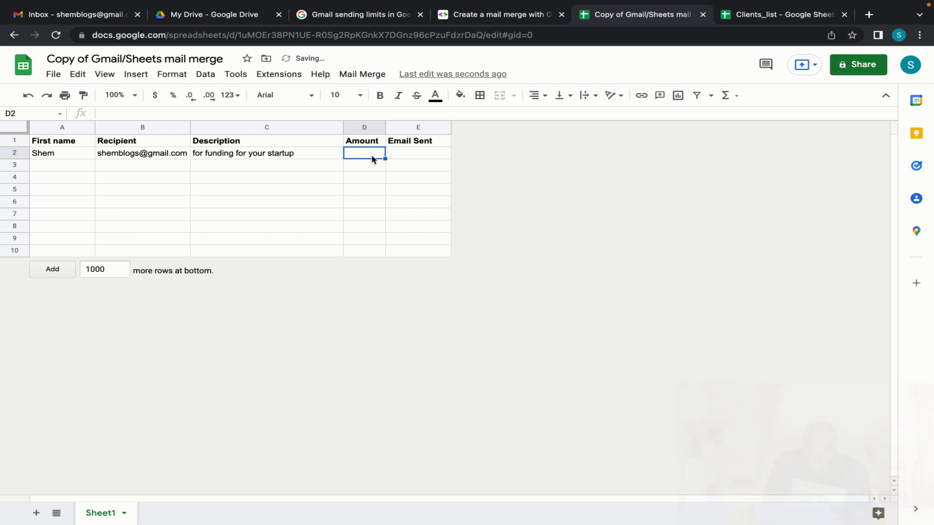
text($10)
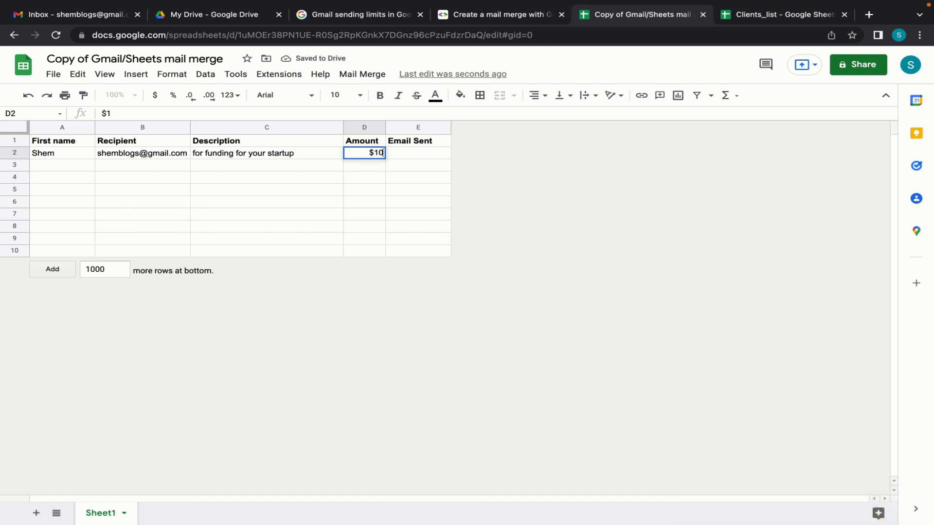
text( million)
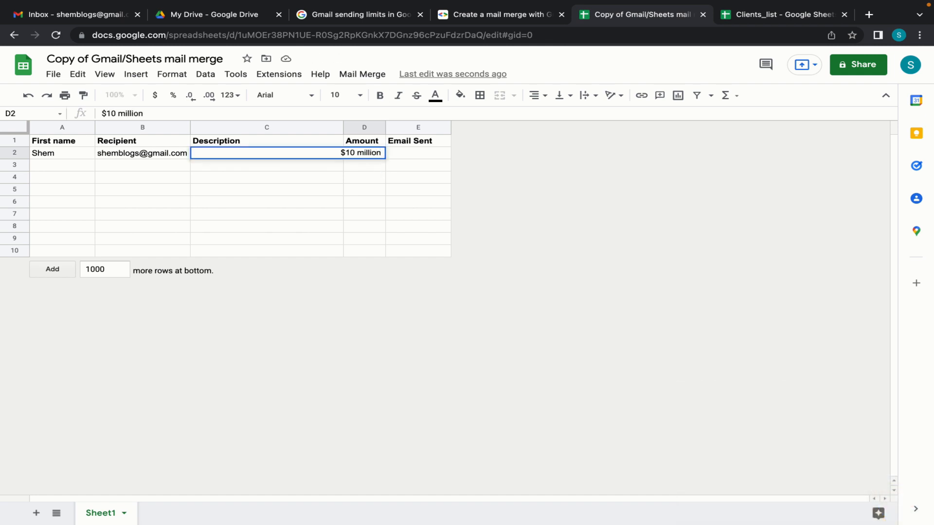
key(Return)
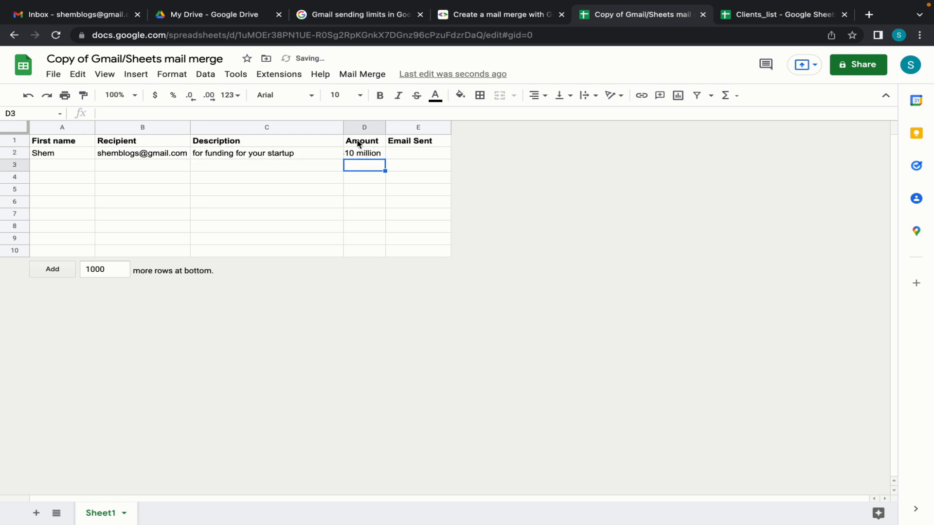
double_click(386, 128)
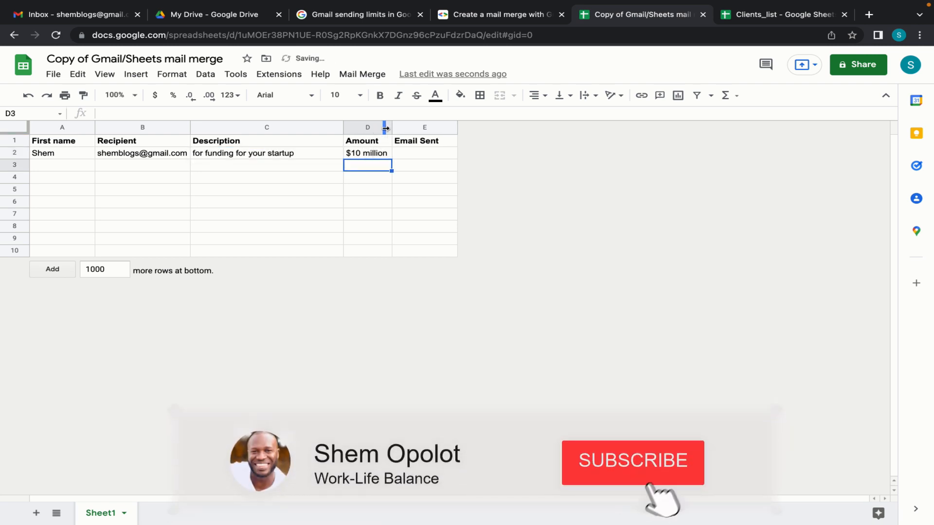
click(374, 203)
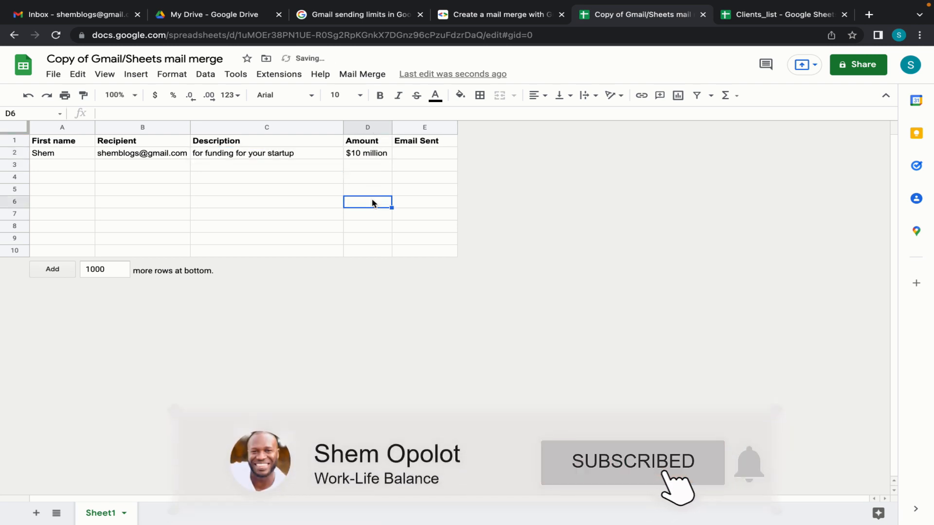
click(158, 166)
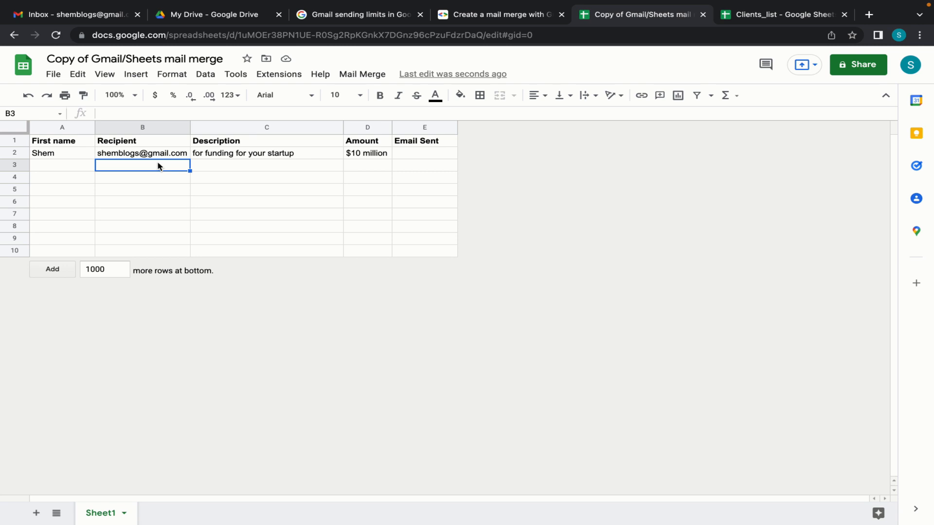
drag(158, 165, 158, 252)
drag(60, 165, 93, 252)
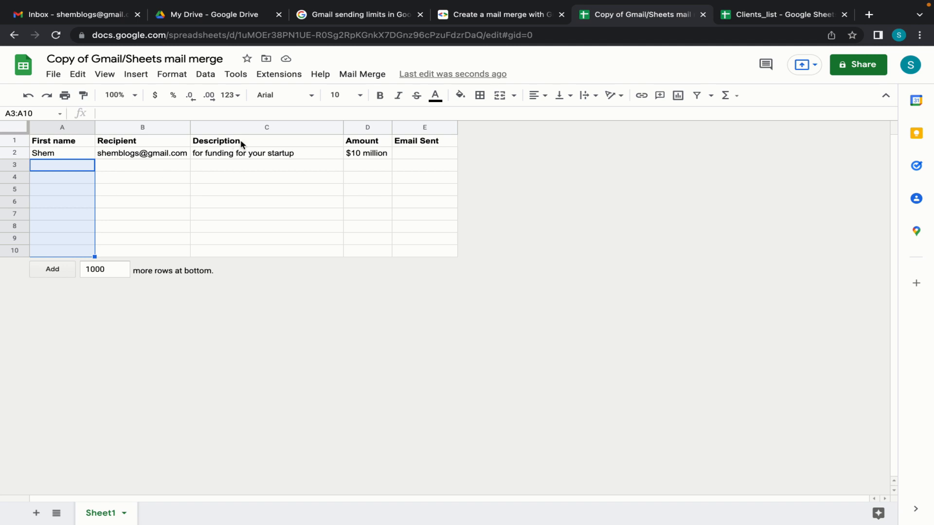
drag(249, 167, 248, 251)
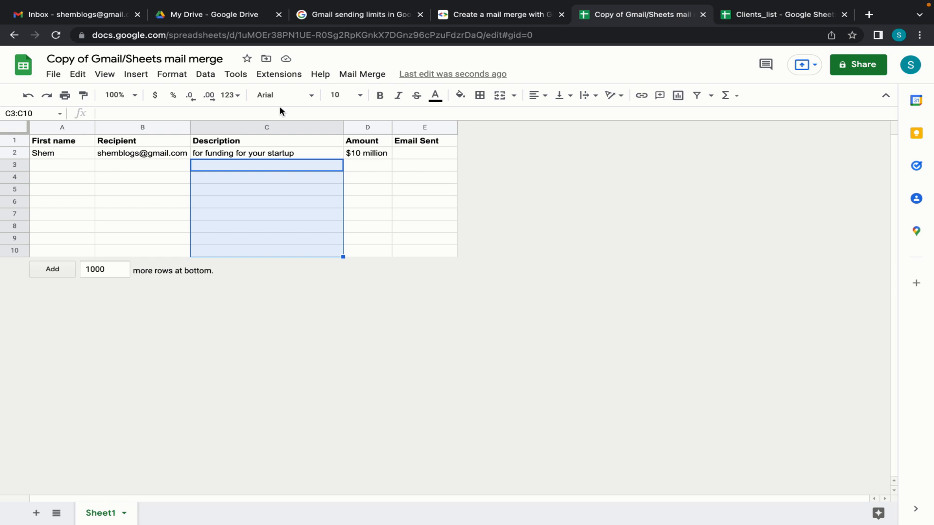
Step: Trash the old Congratulations draft in Gmail Drafts and refresh the inbox
mouse_move(84, 4)
click(72, 46)
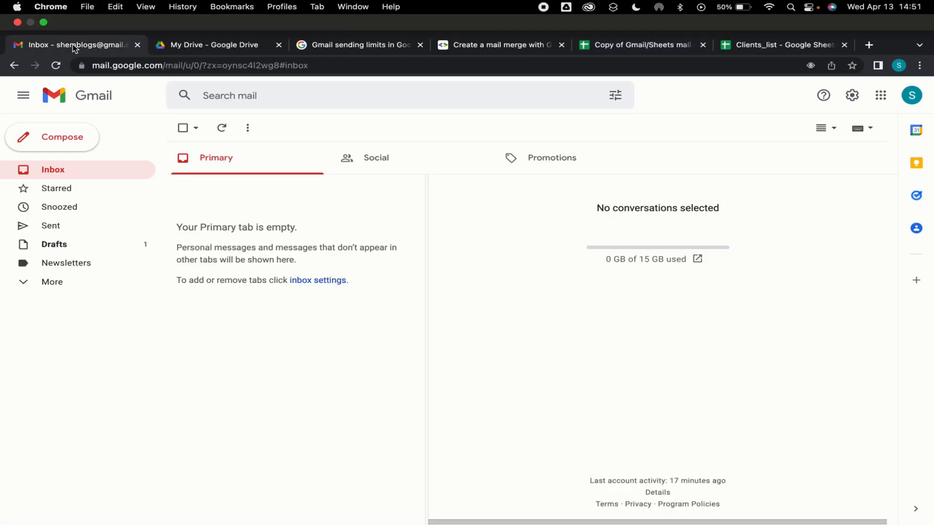
click(83, 219)
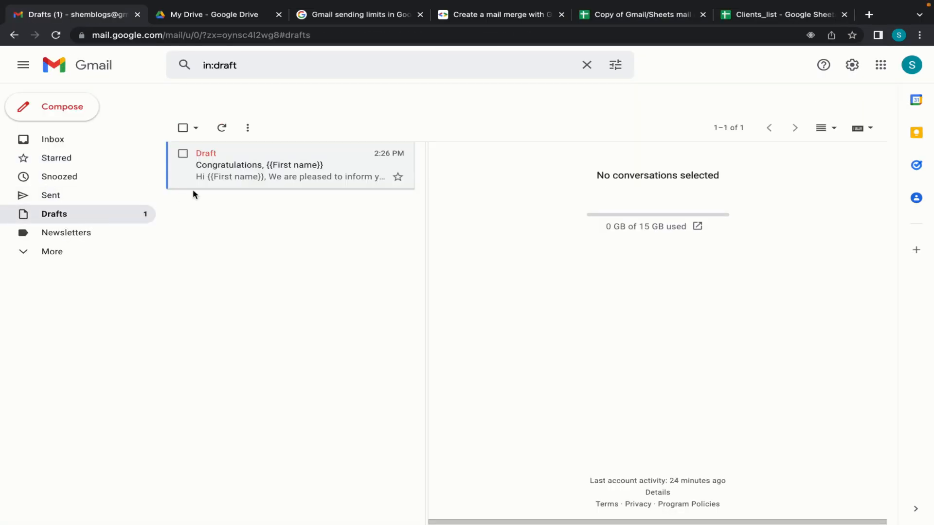
click(346, 152)
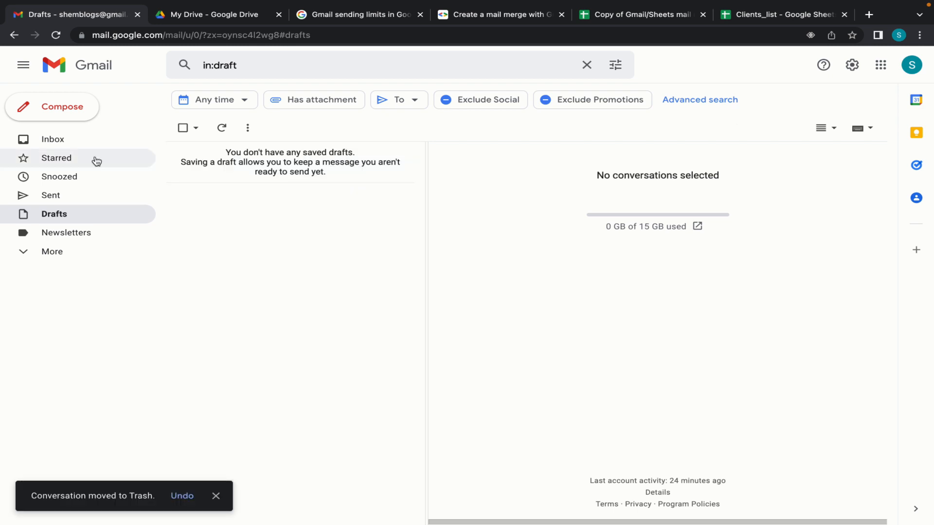
click(67, 138)
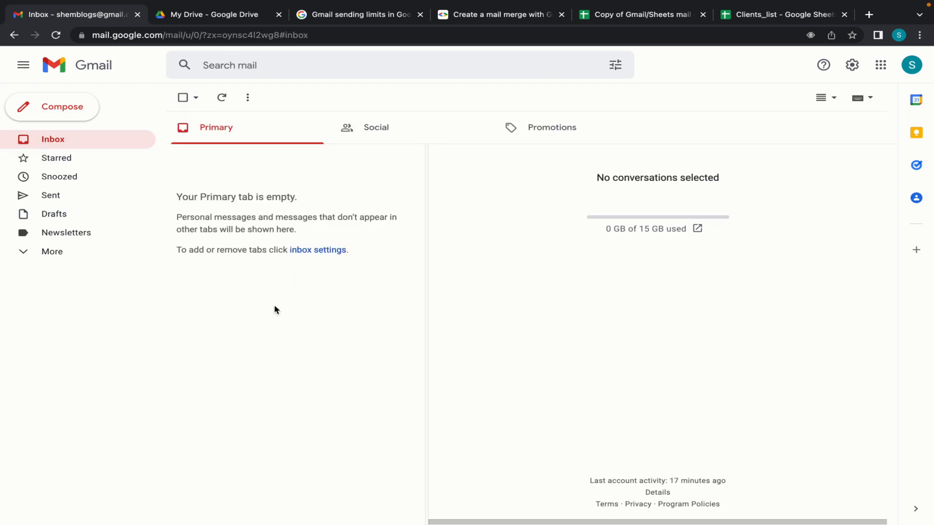
click(224, 104)
Step: Compose a new message with subject 'Congratulations, {{First name}}' and begin the 'Hi {{' greeting
key(c)
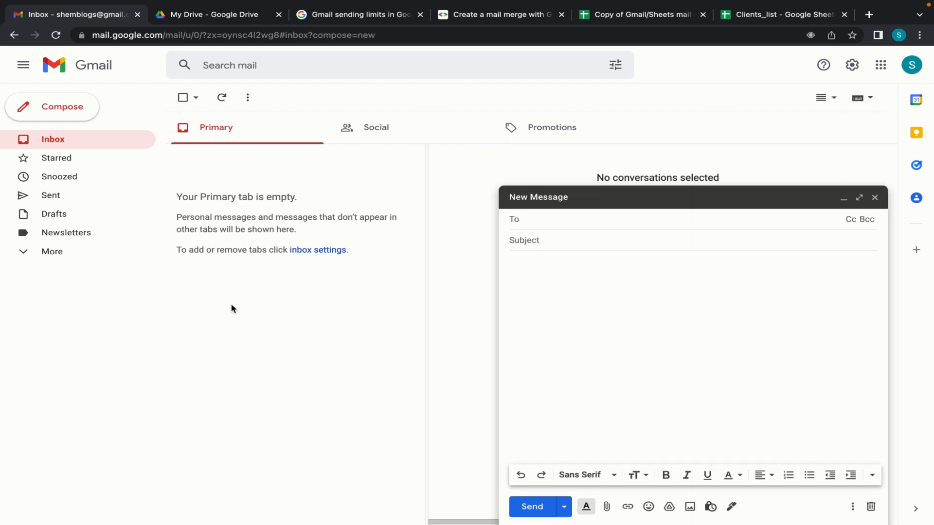
click(548, 242)
text(Congratulations)
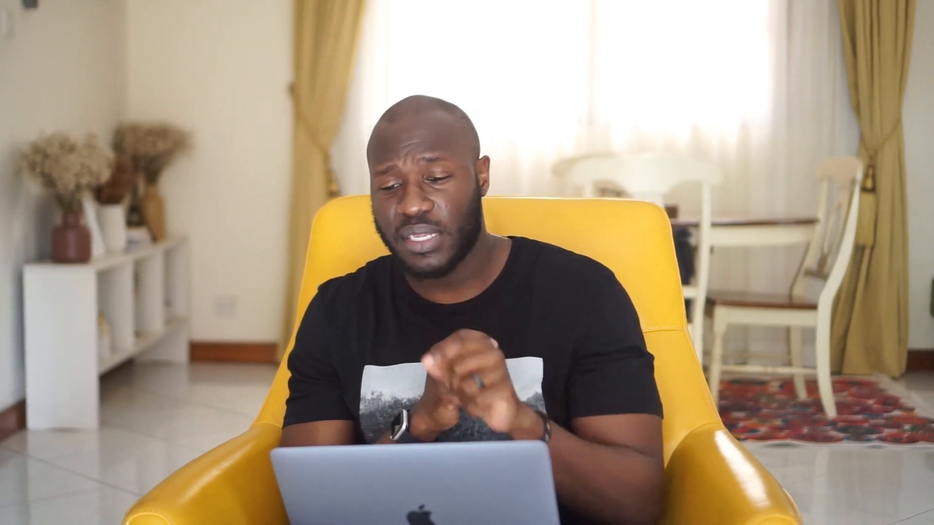
text(First name)
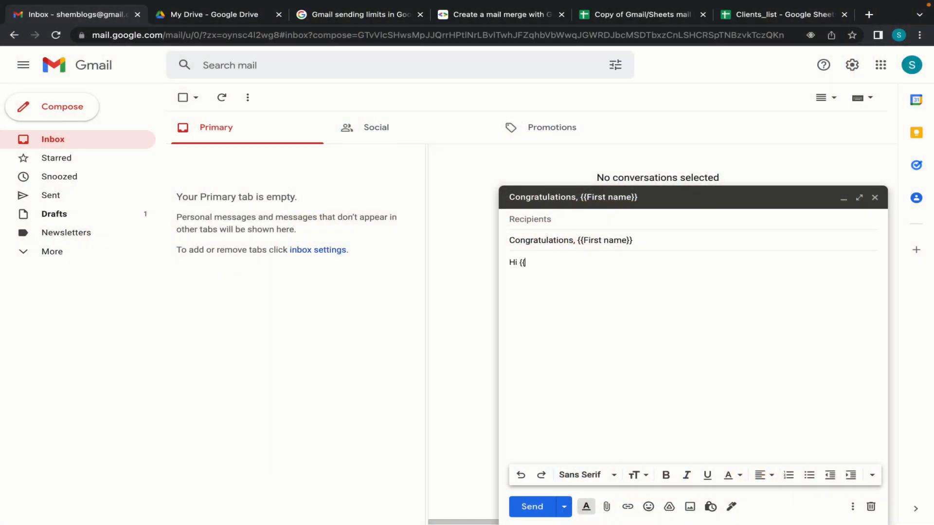
Step: Complete 'Hi {{First name}},' and type 'We are pleased to offer you {{Amount}} {{Description}}…'
text(First name}},)
key(Return)
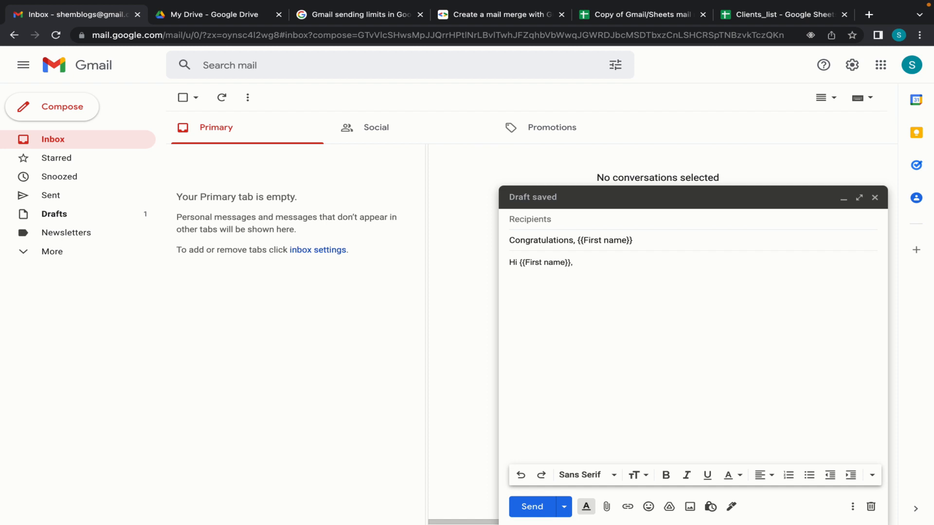
text(We ar epleased)
key(BackSpace)
key(BackSpace)
key(BackSpace)
key(BackSpace)
key(BackSpace)
key(BackSpace)
key(BackSpace)
key(BackSpace)
key(BackSpace)
text(e please)
key(BackSpace)
key(BackSpace)
text(sed to offer)
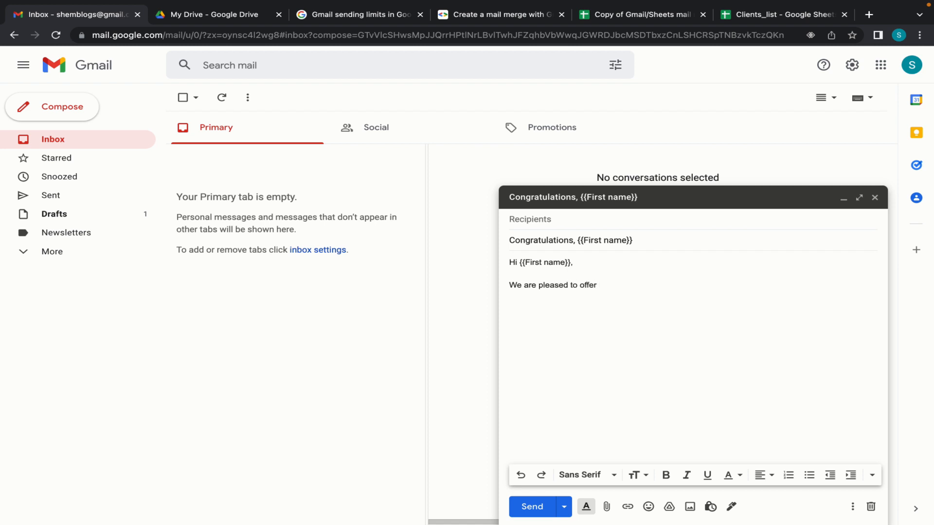
text( yo)
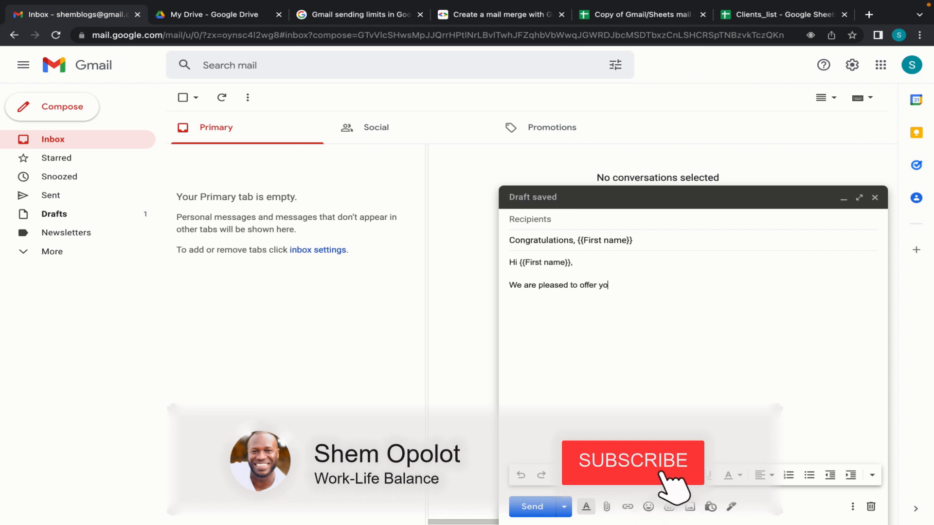
text(u)
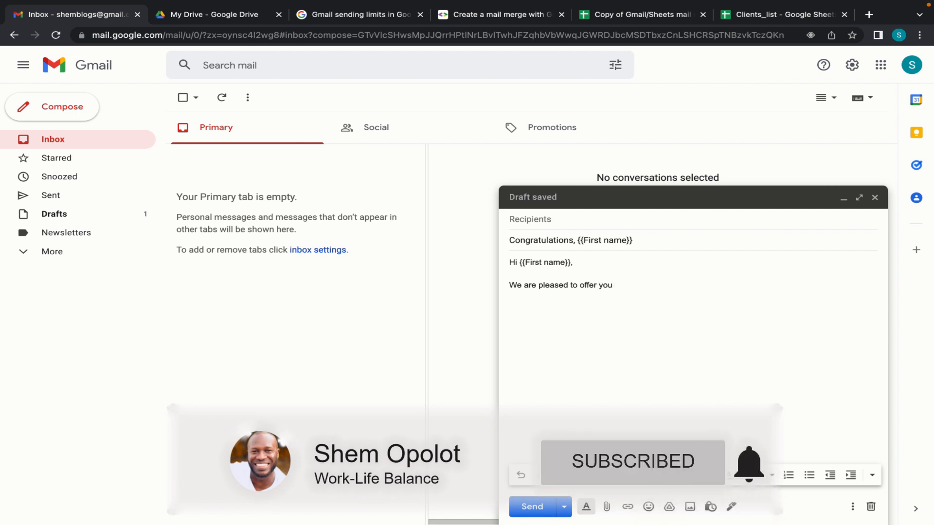
text( {{Amount}} )
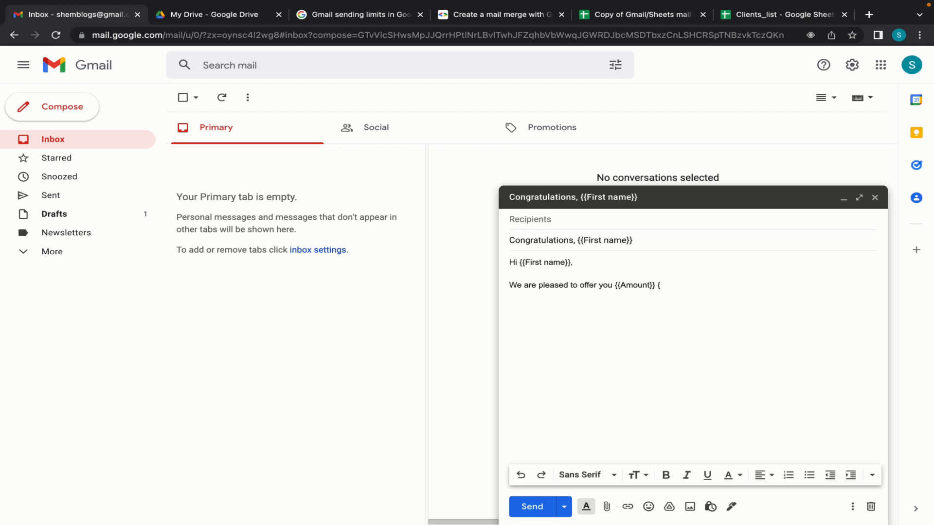
text({{Description}} instead of a)
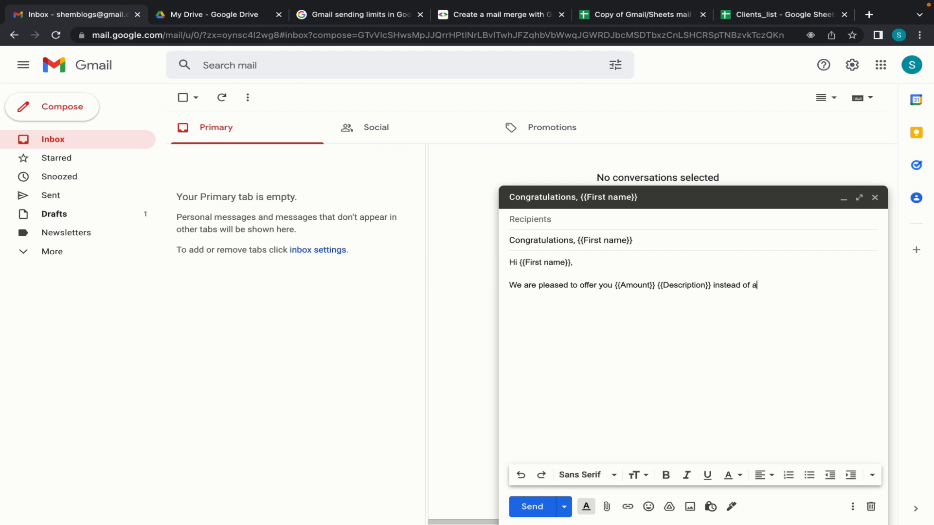
text( once in a lifetime dinner with Jay Z.)
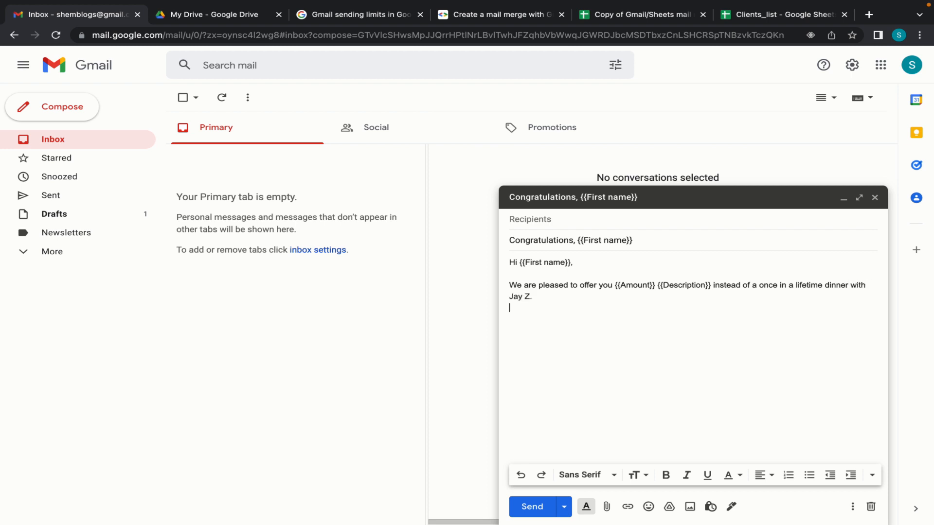
key(Return)
Step: Add the lines 'One of our agents will reach out…' and 'This is not a scam; you are in fact rich now!'
text(One of our a)
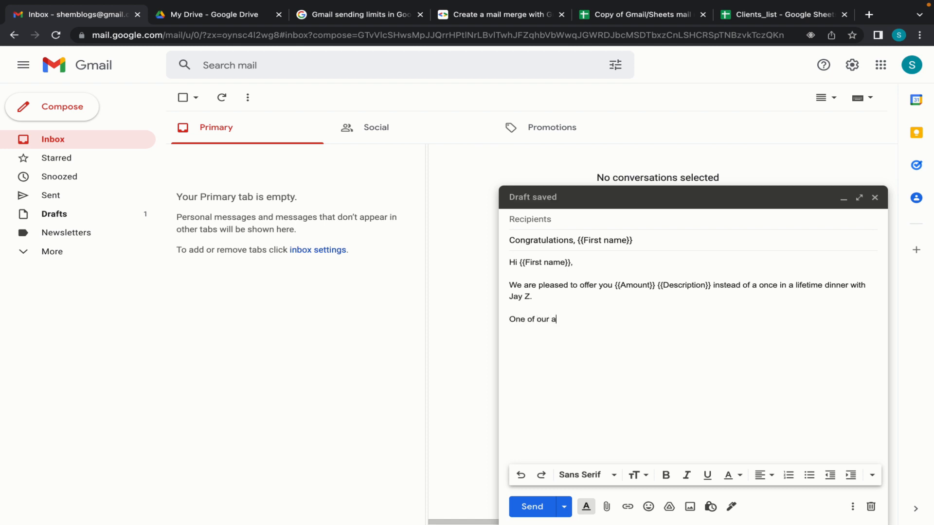
text(gents will rreach out to you shor)
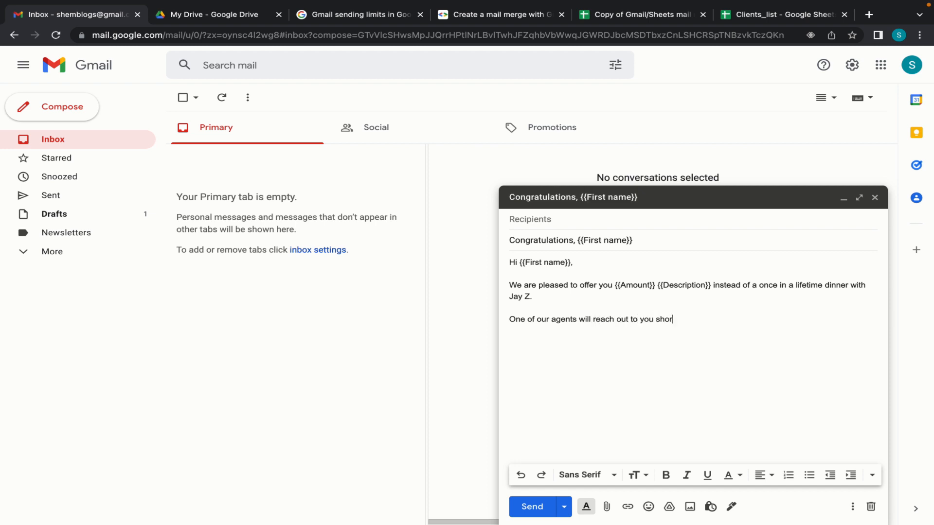
text(tly.)
key(Return)
key(Return)
text(This is not a scam; you ar ein)
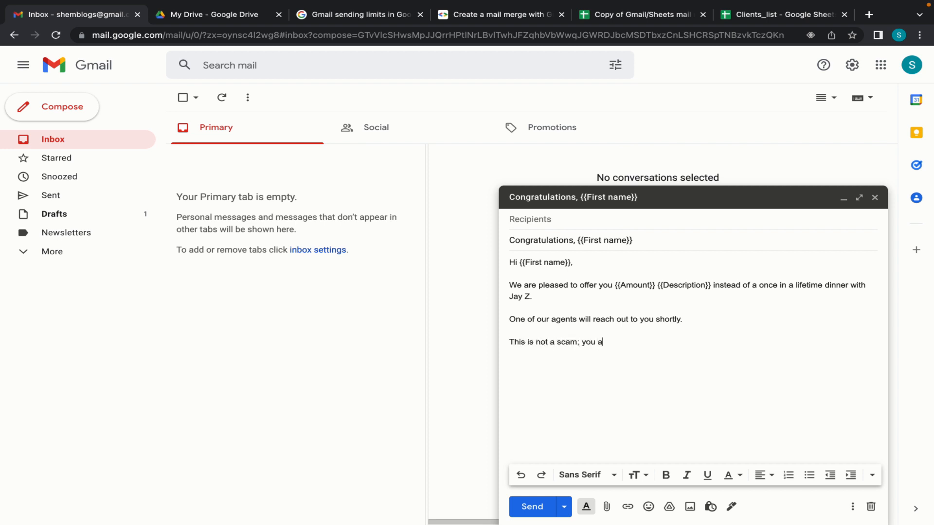
key(BackSpace)
key(BackSpace)
key(BackSpace)
key(BackSpace)
text(e in fact rich )
text( now!)
key(Return)
key(Return)
Step: Sign off with 'All the best,' and the sender's name on the next line
text(All the)
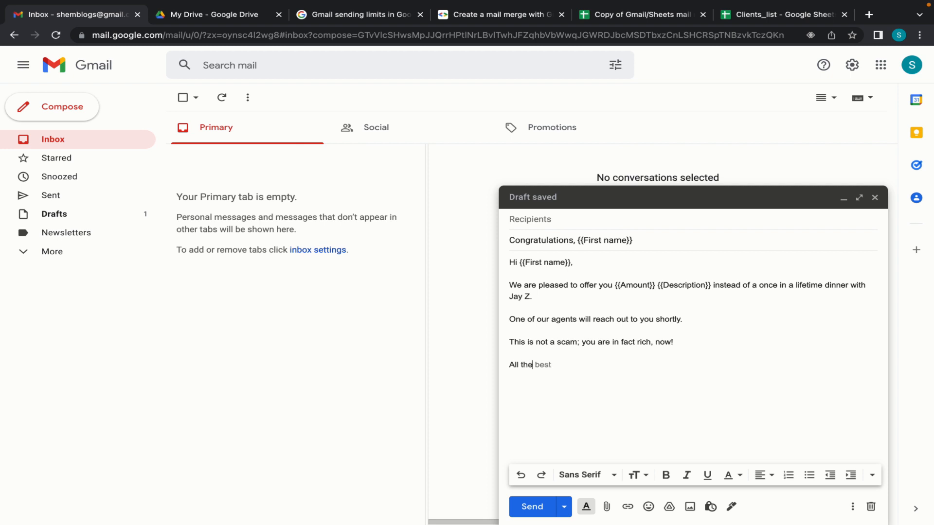
text( best,)
key(Return)
text(Led T)
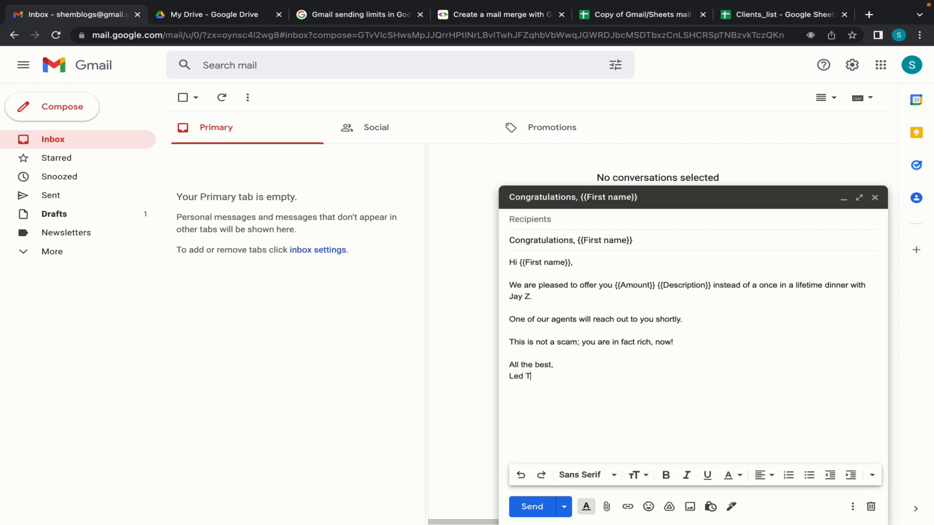
text(asso)
key(Return)
click(636, 307)
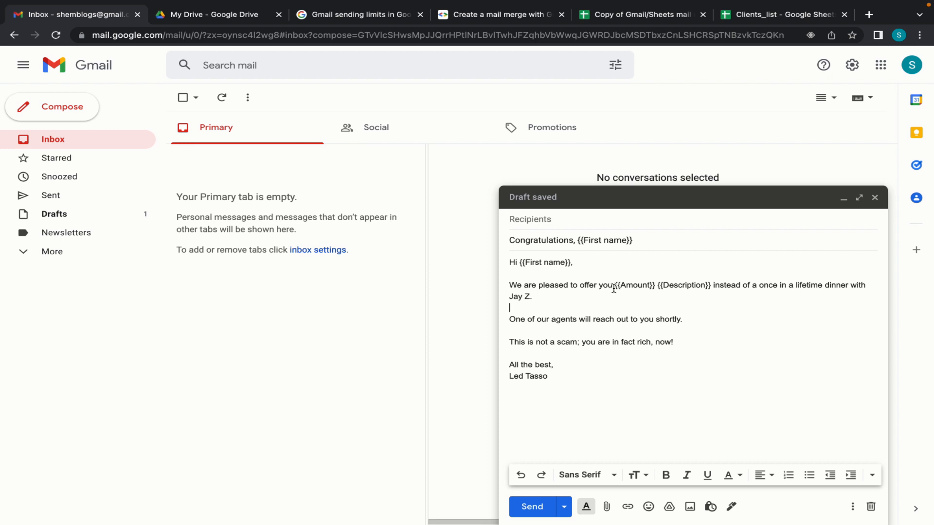
drag(615, 287, 657, 287)
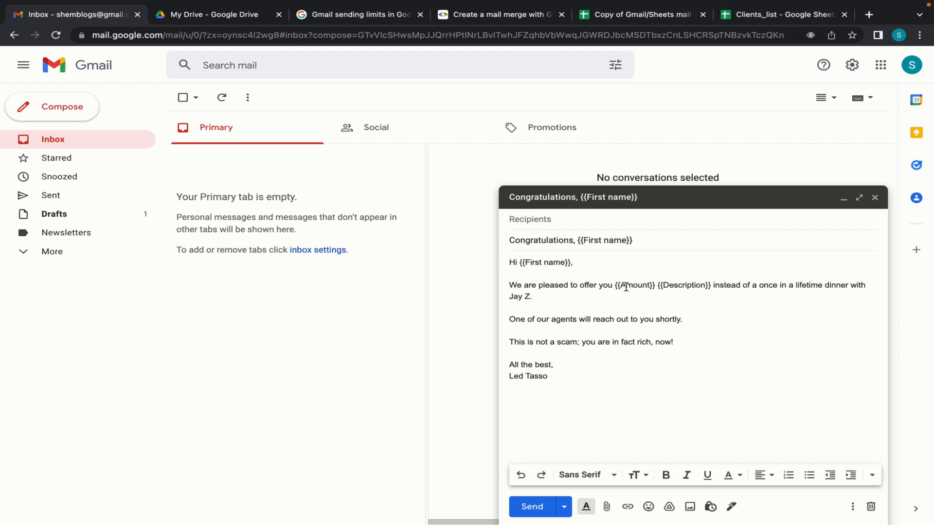
Step: Make the {{Amount}} {{Description}} placeholders bold
click(658, 286)
drag(616, 287, 712, 285)
key(ctrl+b)
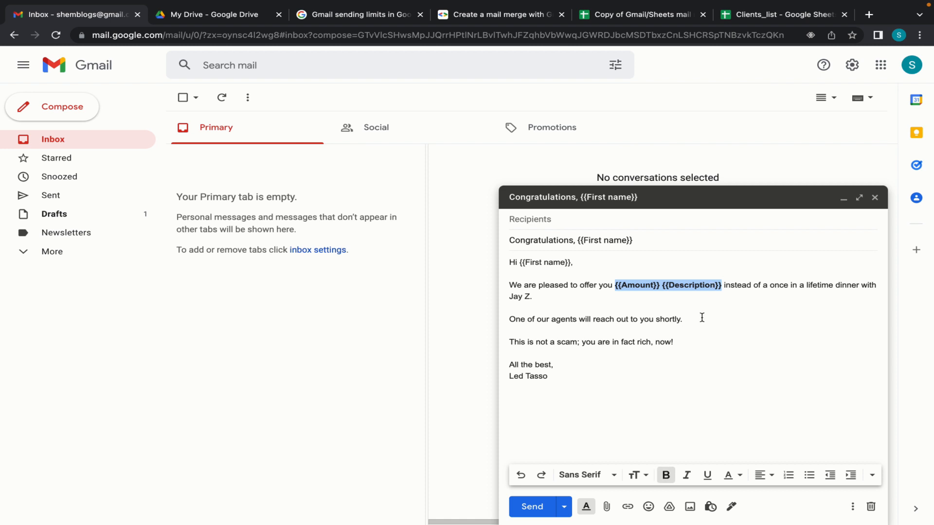
click(705, 349)
Step: Copy the subject line and return to the Copy of Gmail/Sheets mail merge spreadsheet
click(583, 381)
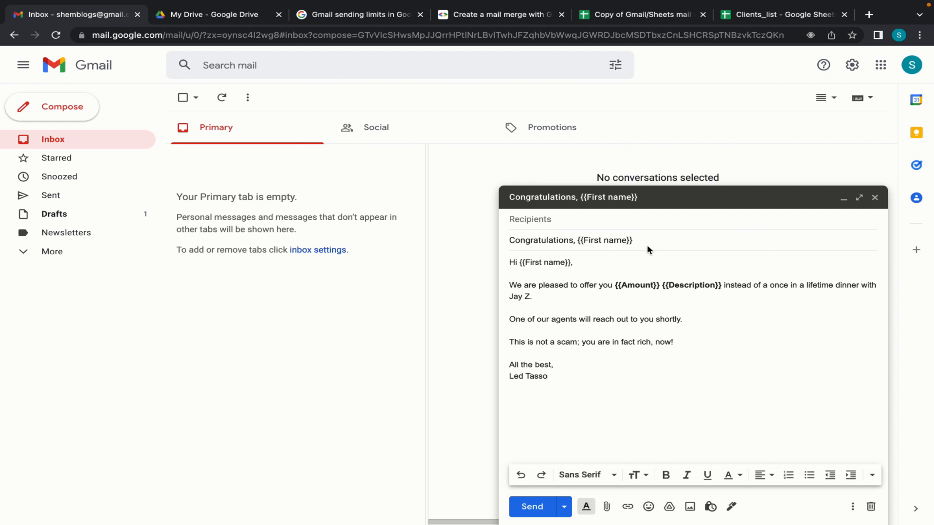
drag(646, 242, 501, 242)
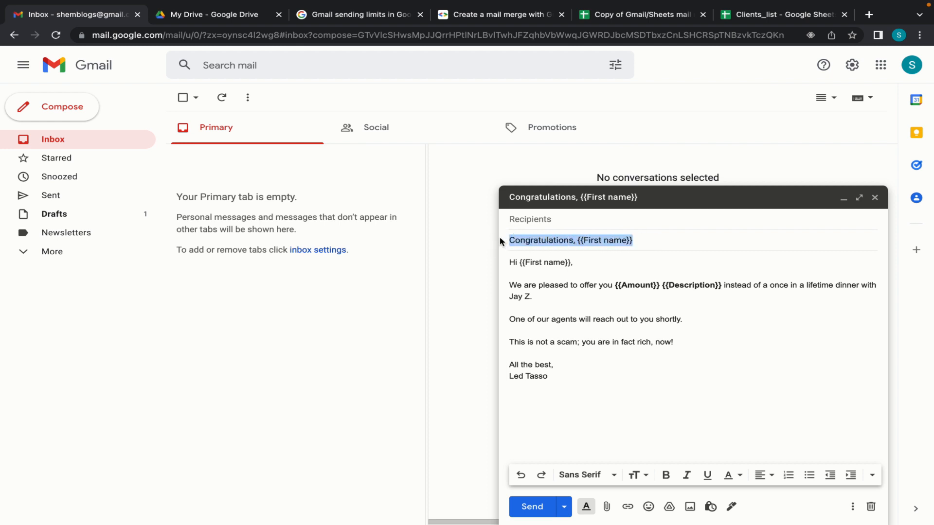
click(633, 405)
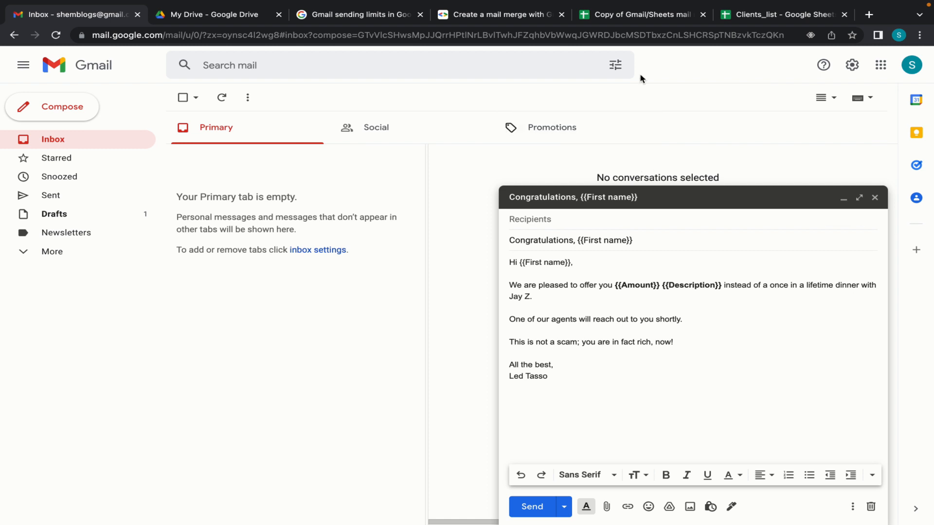
click(652, 15)
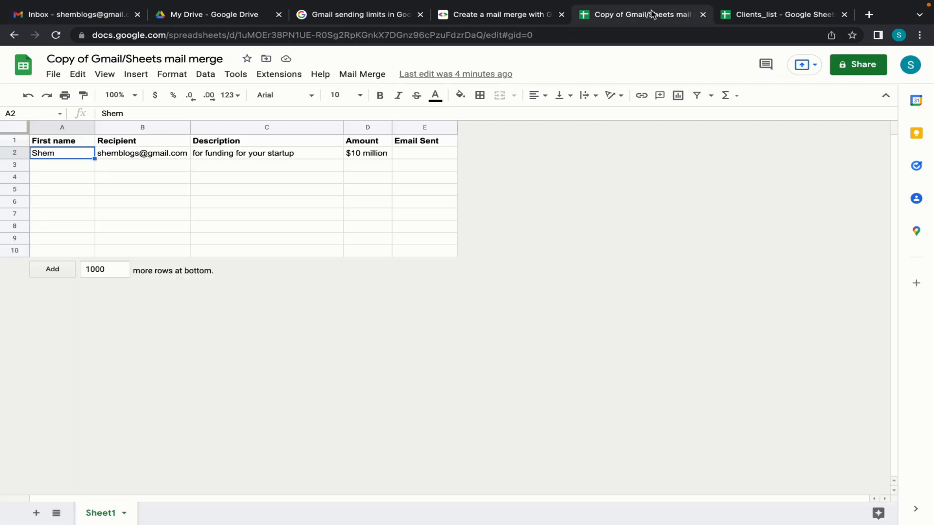
Step: Run Mail Merge > Send Emails and continue past the Authorization Required prompt
click(300, 172)
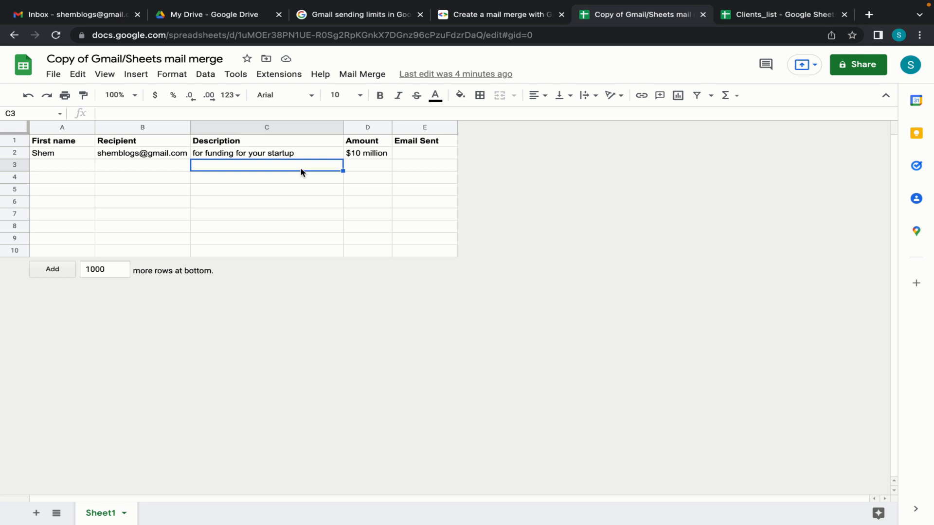
click(369, 77)
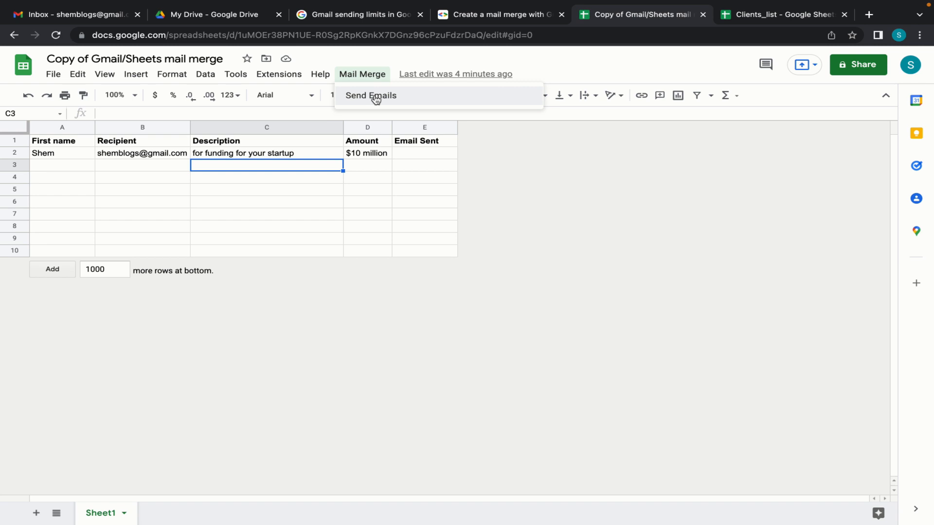
click(375, 96)
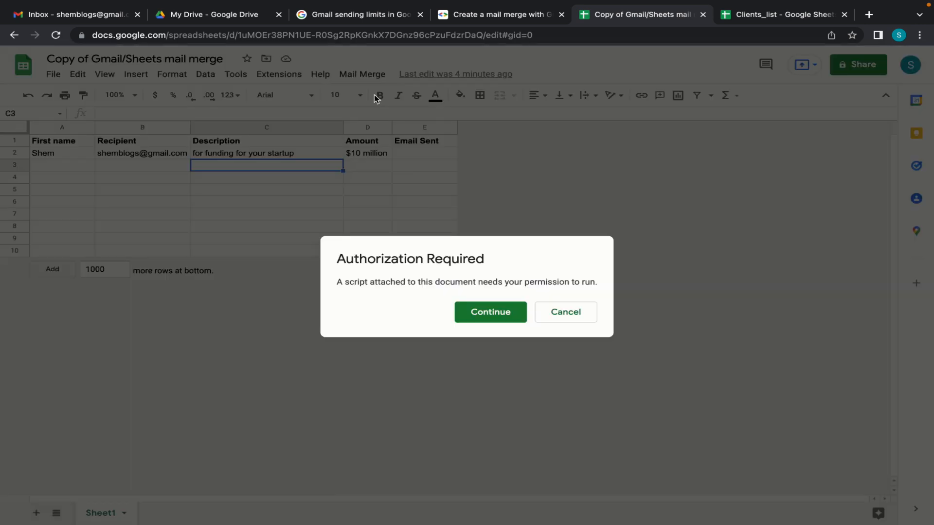
click(481, 311)
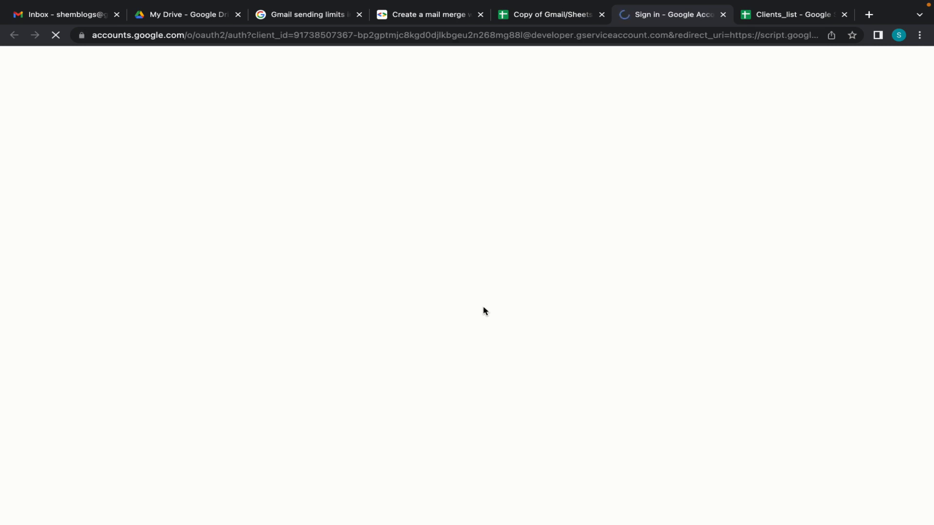
Step: Authorize the Gmail/Sheets mail merge script on the chosen account, proceeding past the unverified-app warning
click(468, 271)
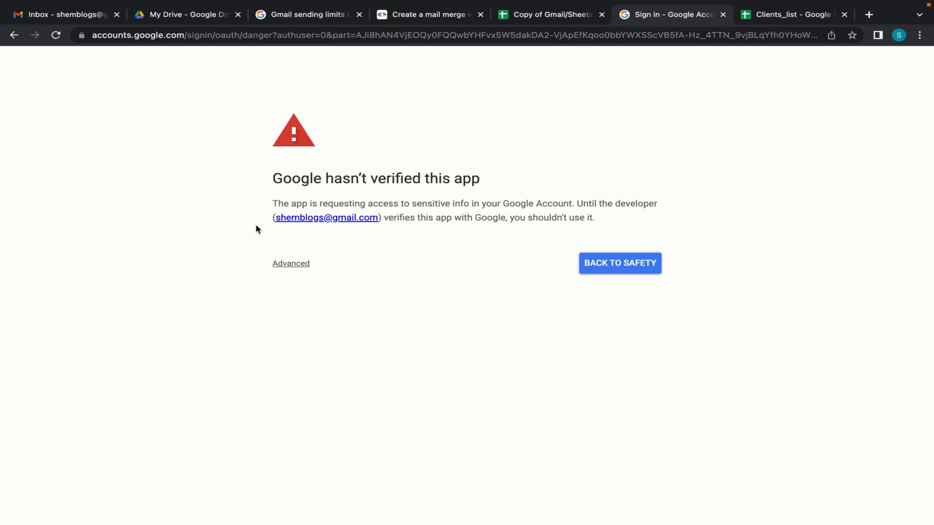
click(293, 265)
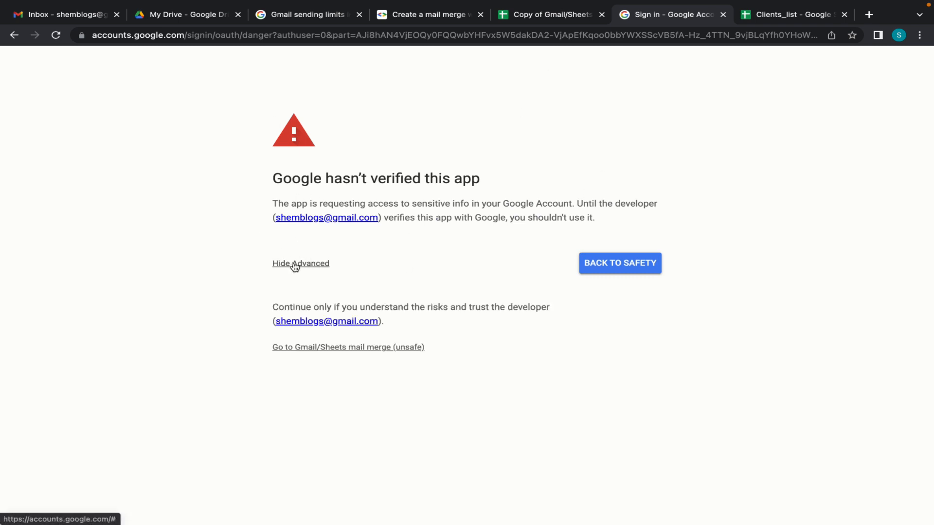
click(314, 348)
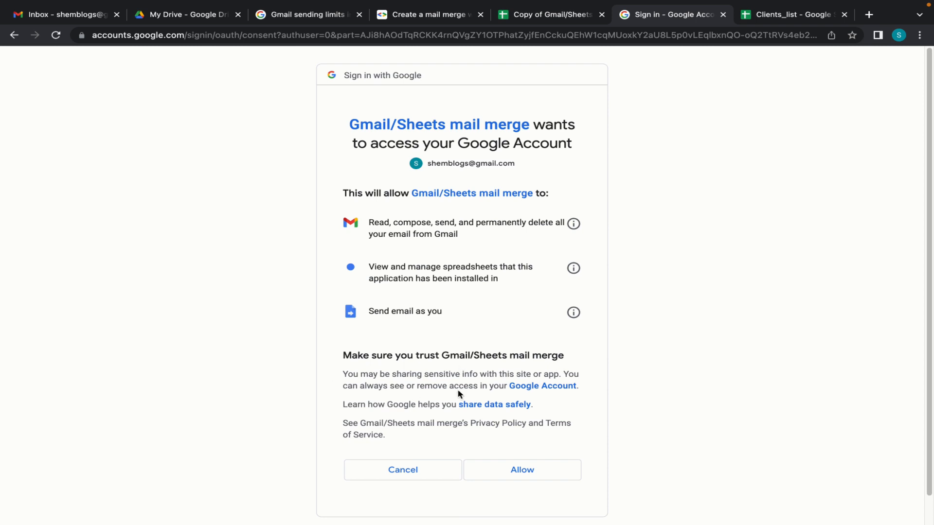
click(525, 474)
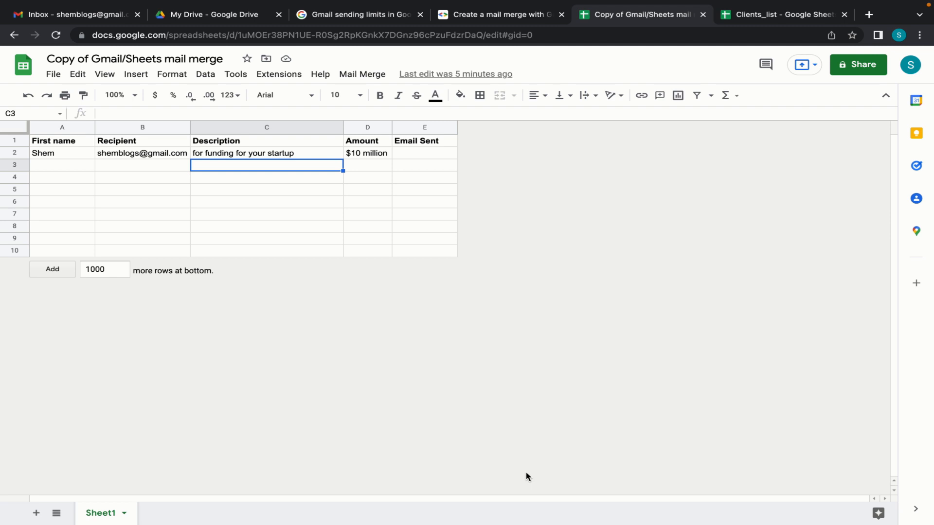
Step: Send the emails with the 'Congratulations, {{First name}}' draft subject and verify E2's 4/13/2022 5:56:27 timestamp
click(360, 76)
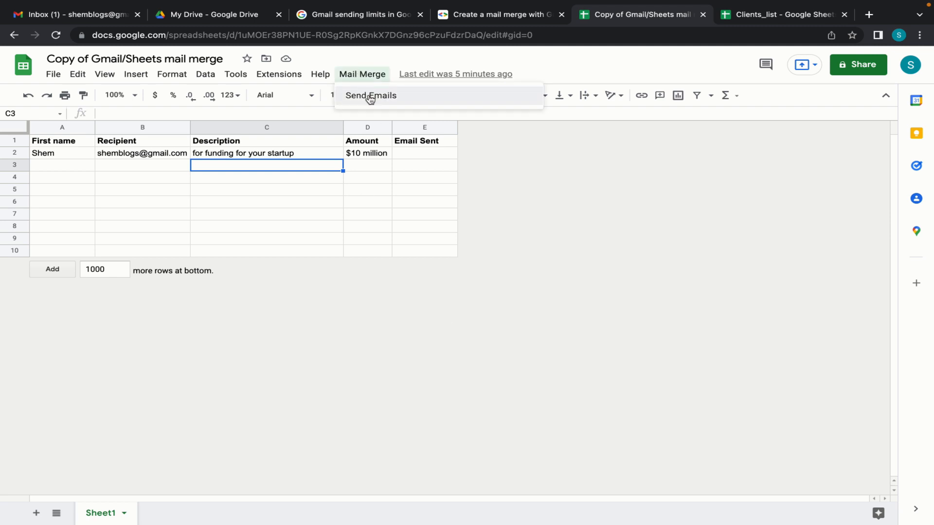
click(370, 96)
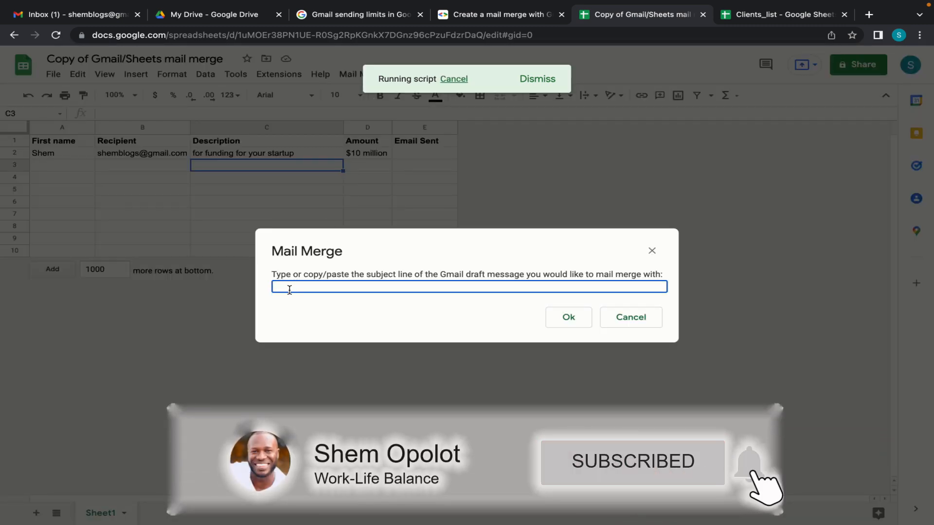
text(Congratulations, {{First name}})
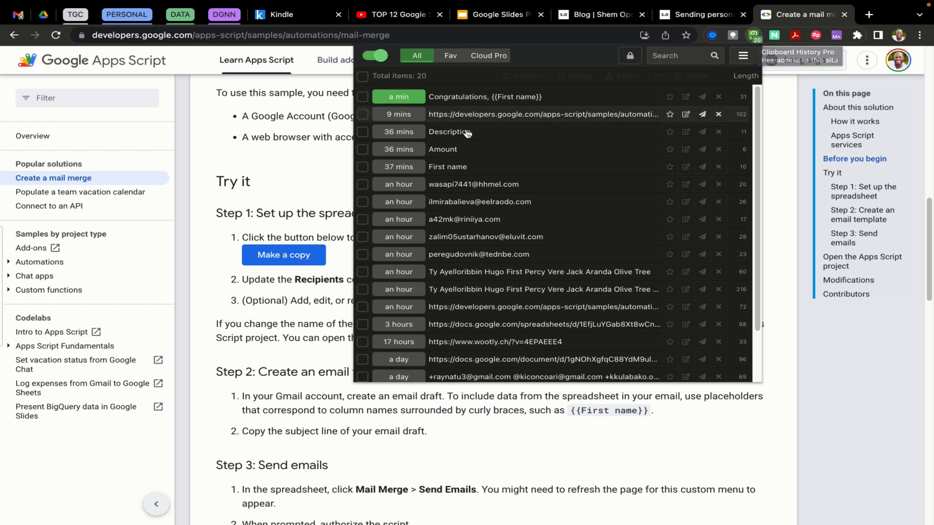
scroll(467, 301, down, 1)
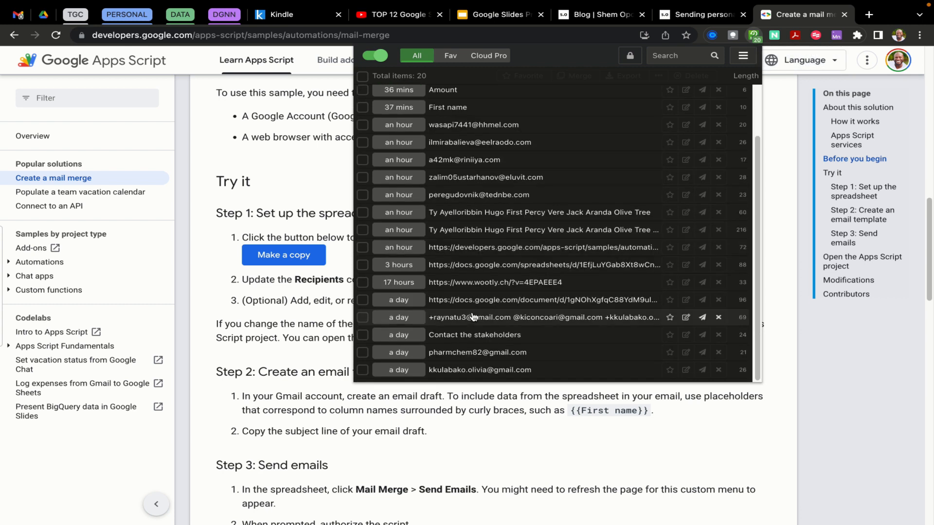
scroll(473, 317, up, 1)
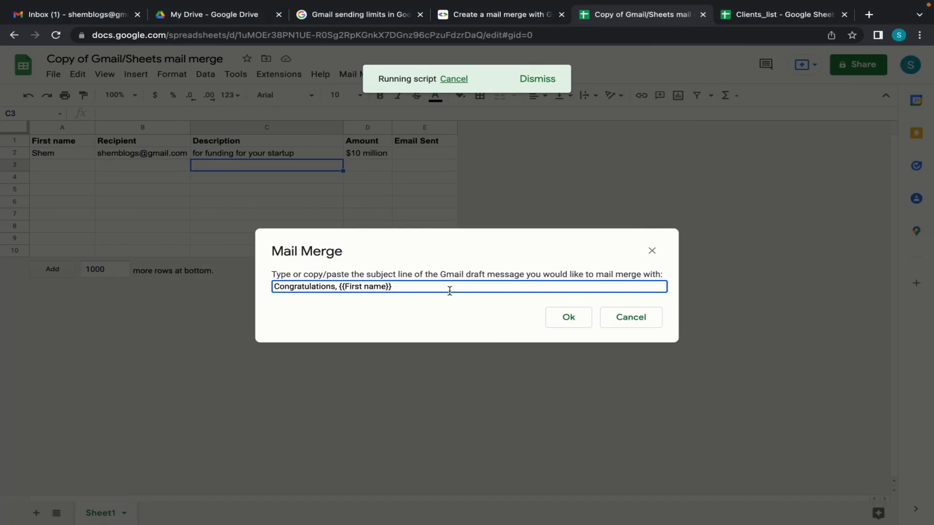
click(568, 317)
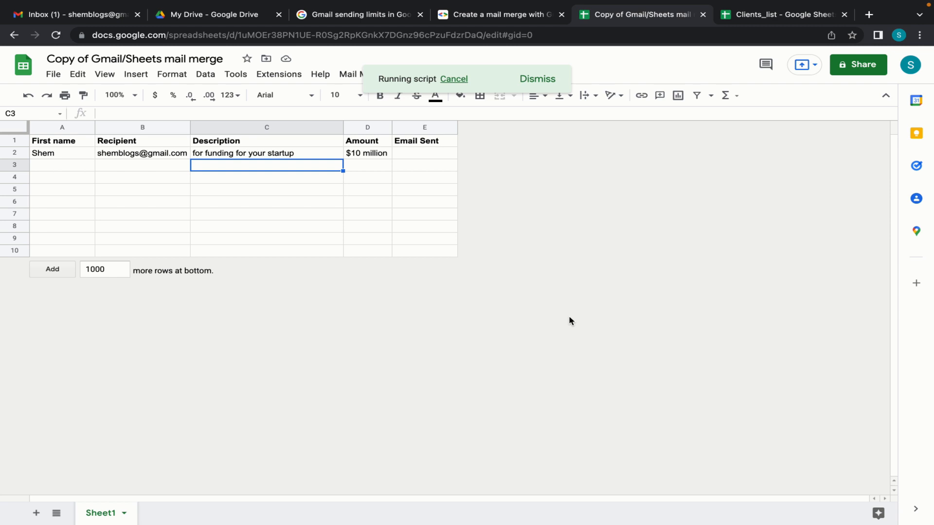
click(422, 156)
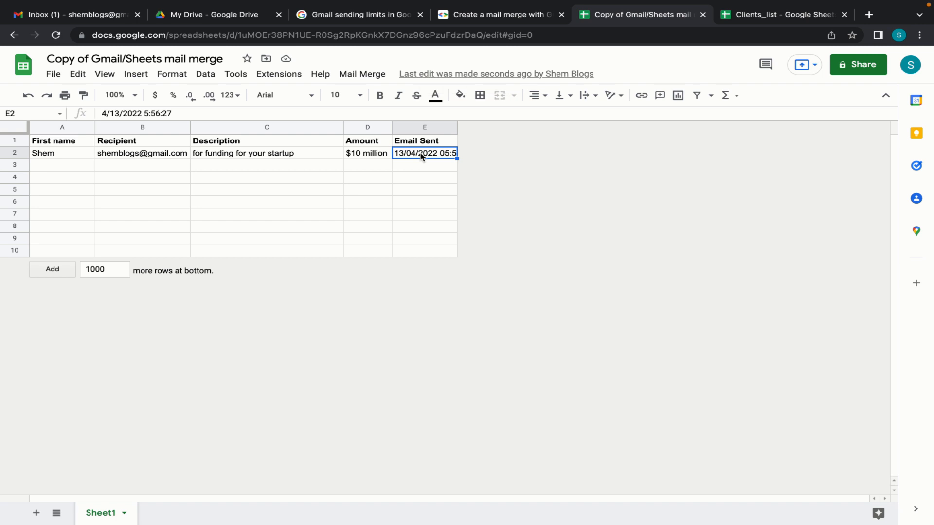
click(74, 15)
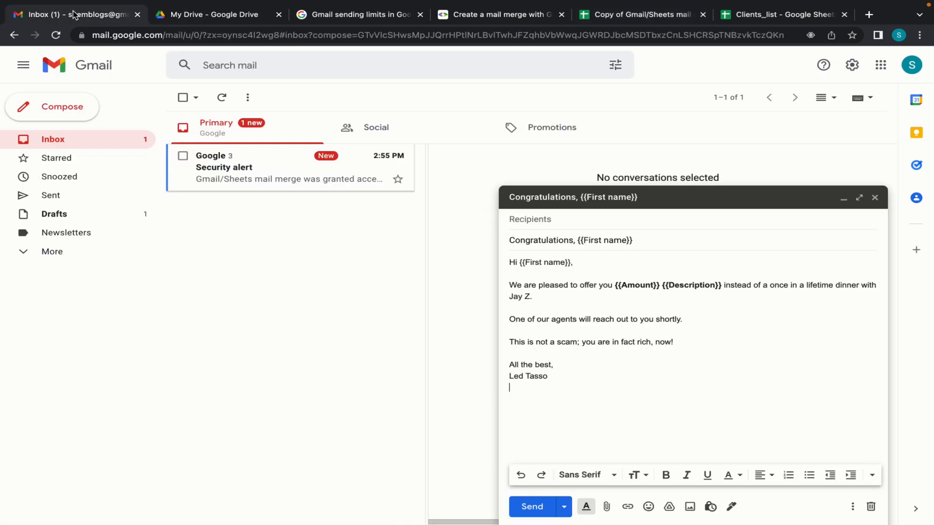
Step: Trash the Security alert email and close the template draft to show the merged Congratulations email
click(296, 181)
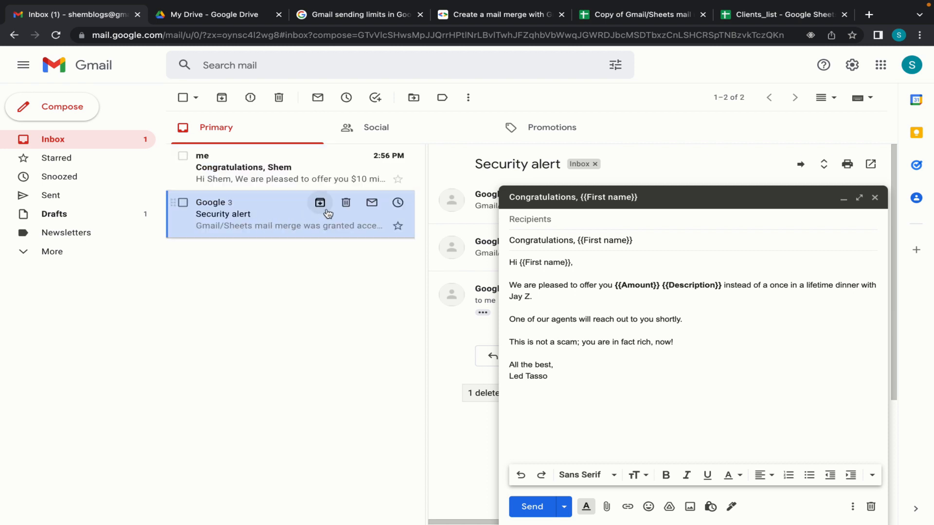
click(346, 204)
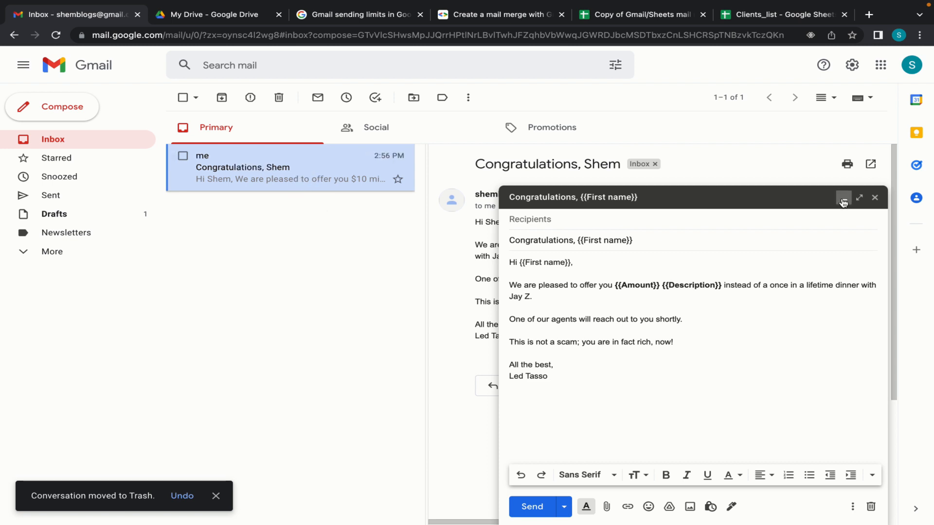
click(875, 198)
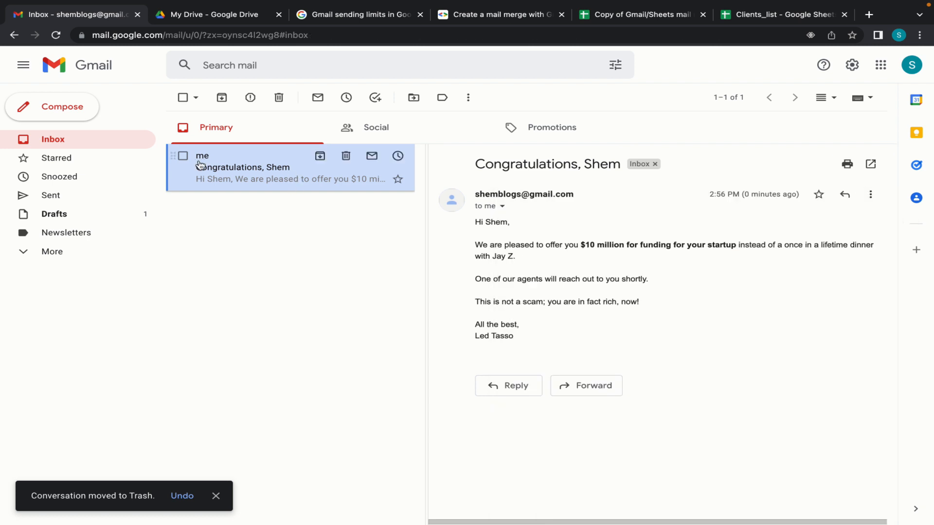